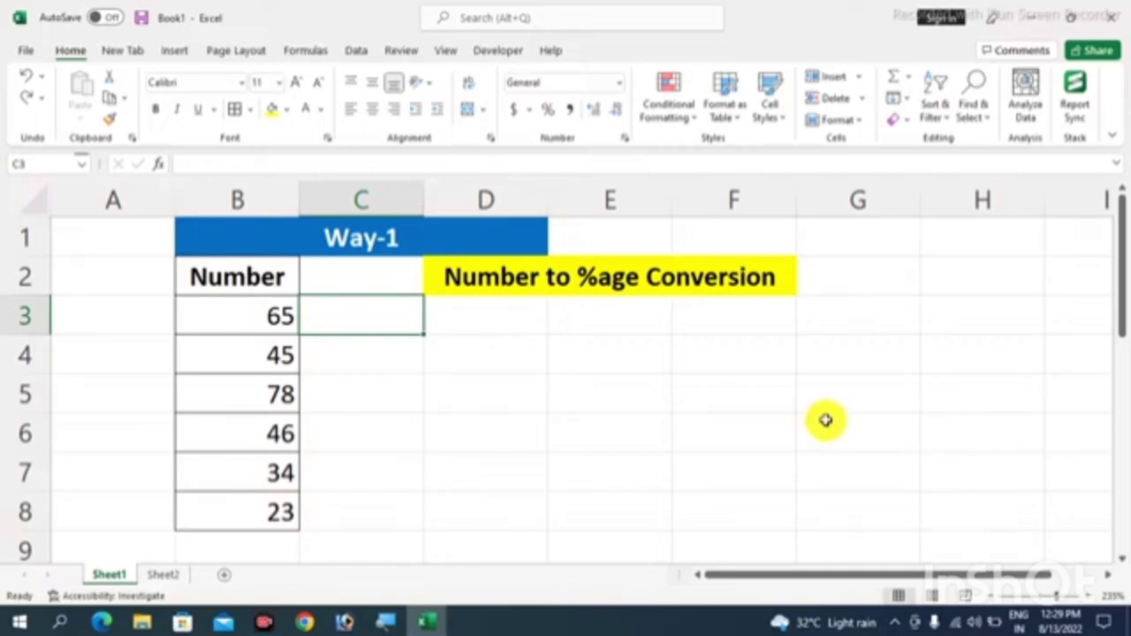
Apply the Percentage format to B3:B8 so 65 displays as 6500.00%.
left_click(568, 412)
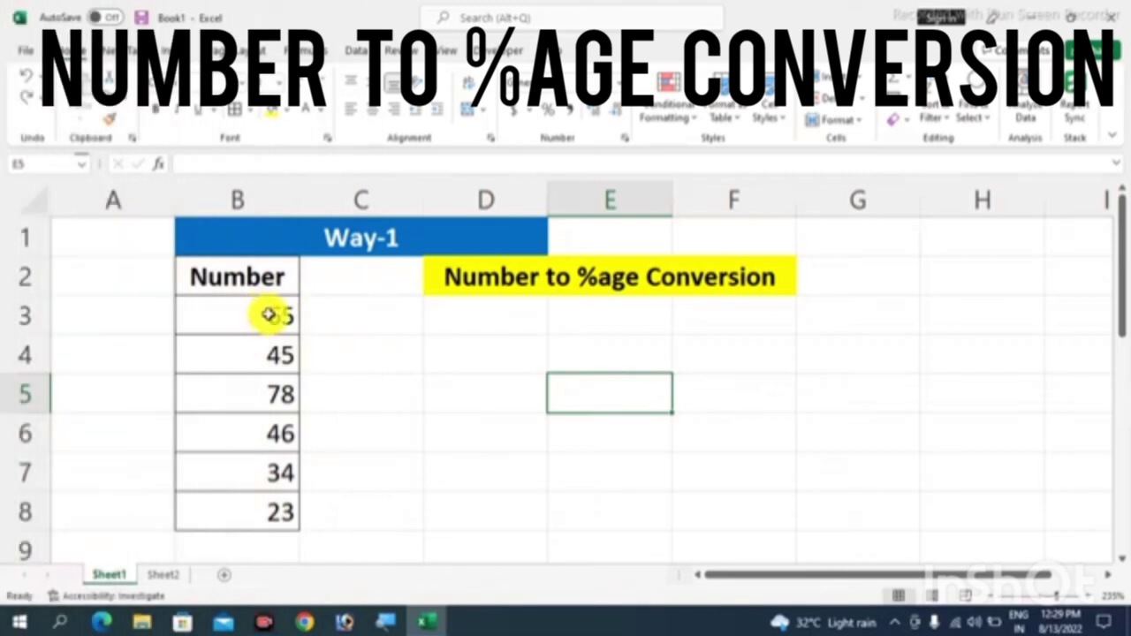
left_click(269, 314)
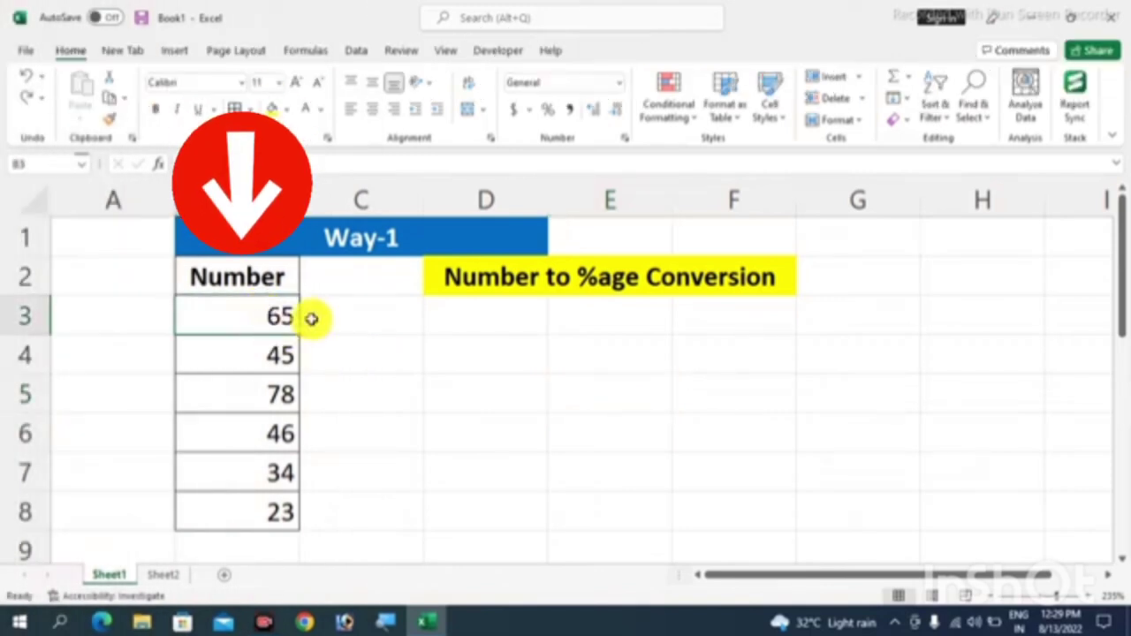
left_click(289, 362)
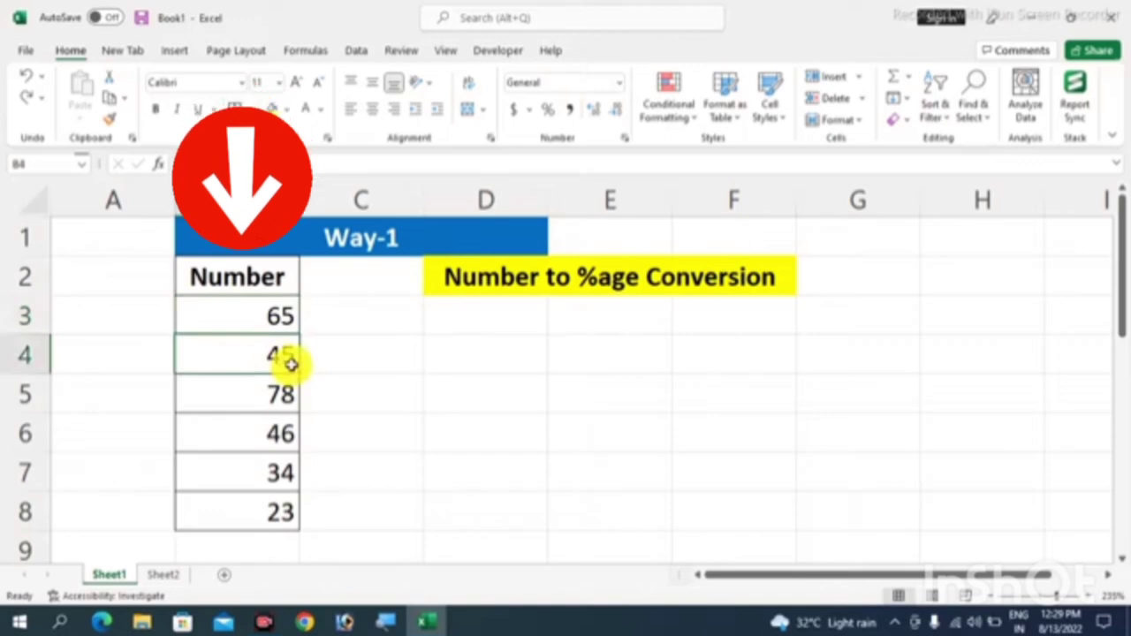
left_click(353, 368)
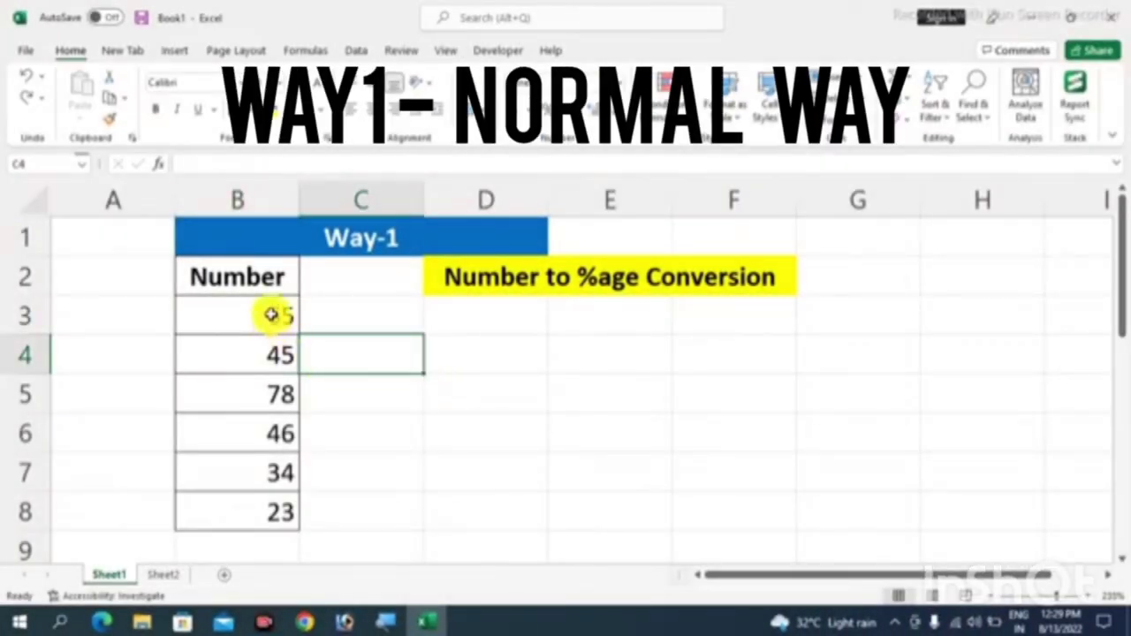
left_click_drag(271, 315, 276, 516)
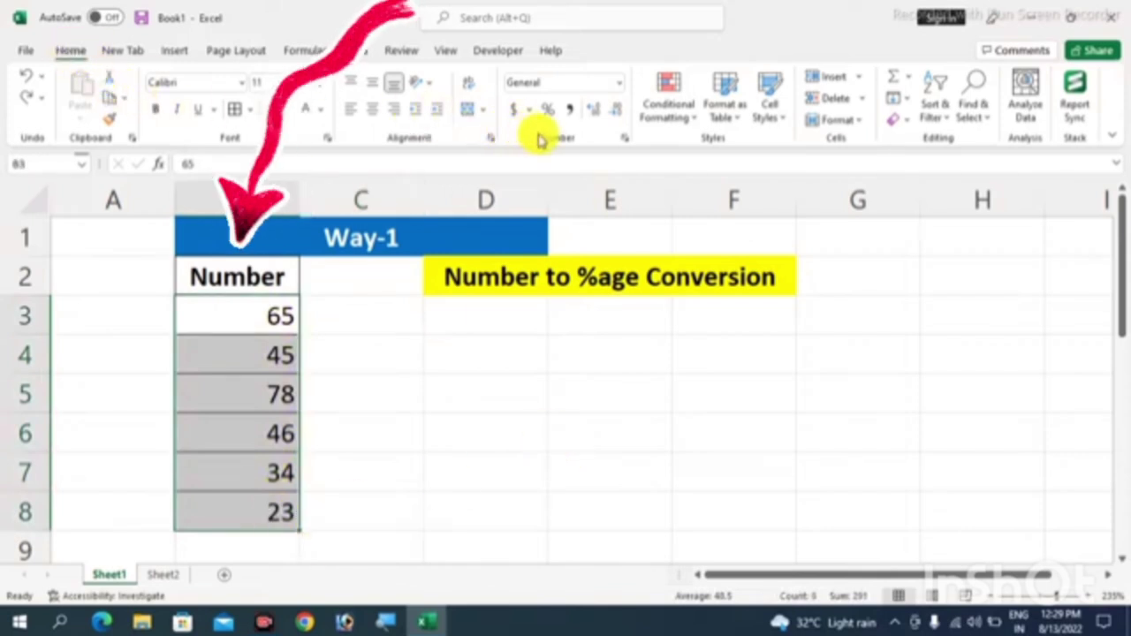
left_click(622, 88)
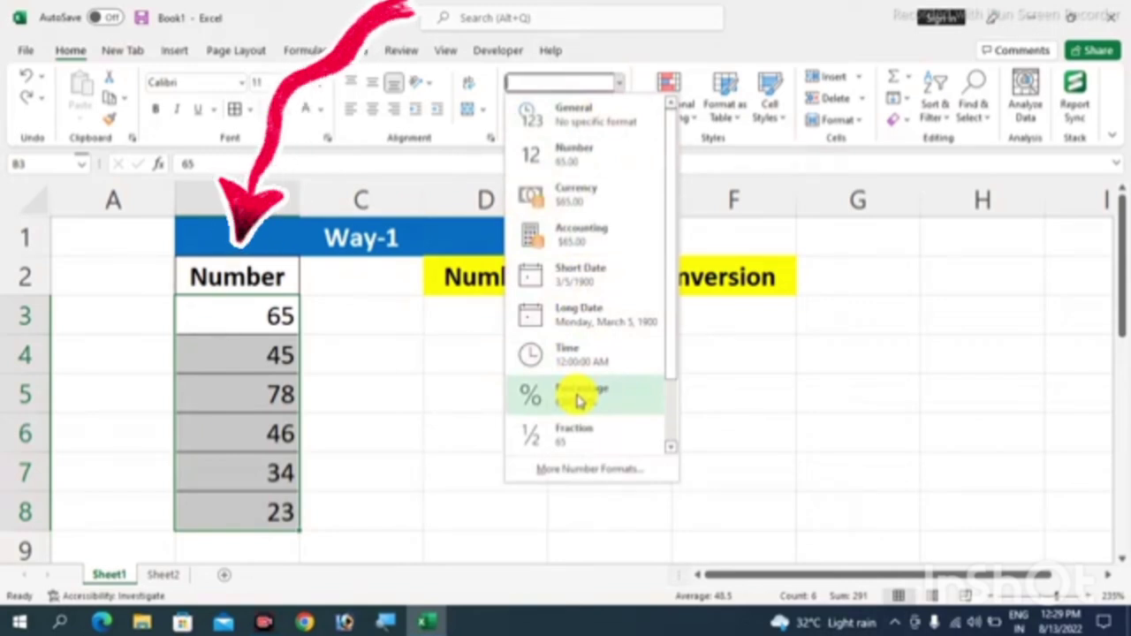
left_click(579, 400)
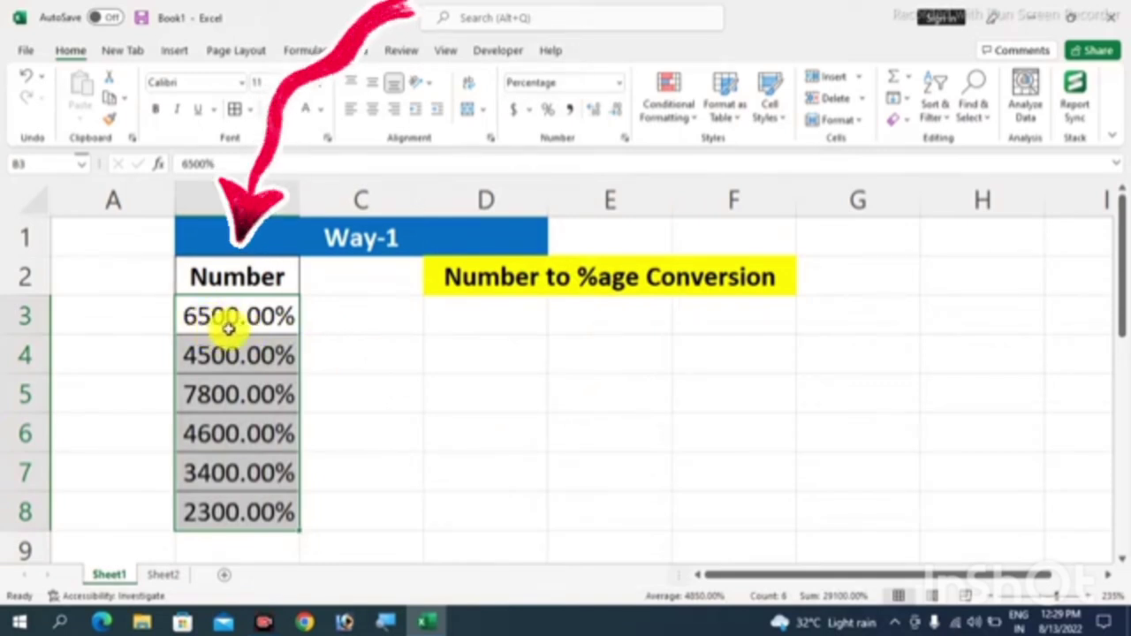
left_click(445, 356)
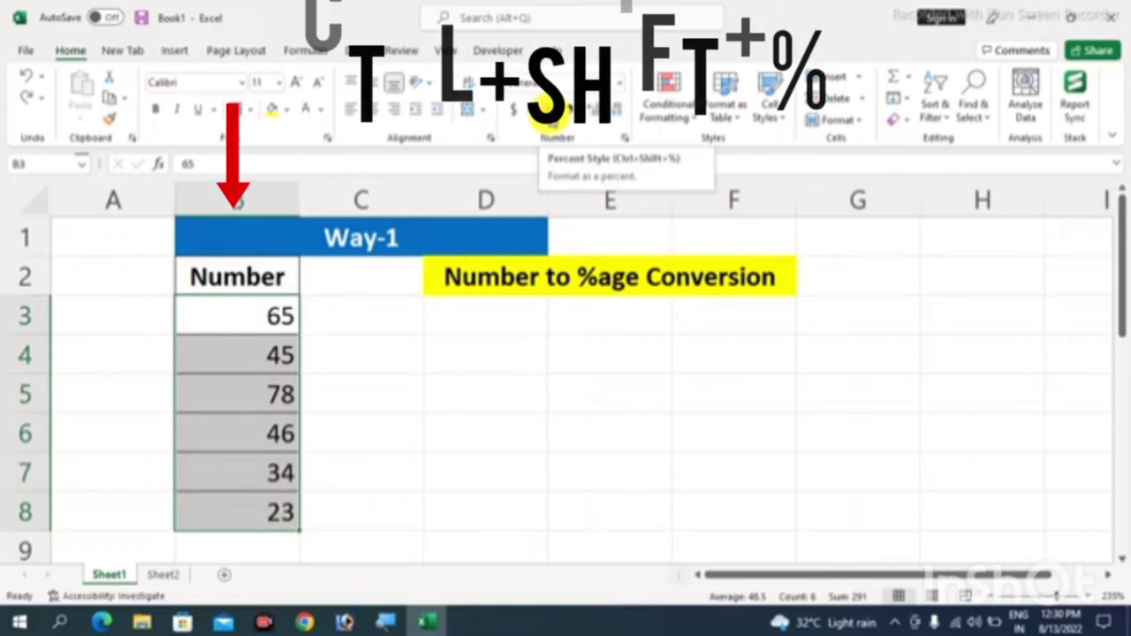
Apply Percent Style to B3:B8 with Ctrl+Shift+%, then undo it back to 65, 45, 78….
key("ctrl+shift+5")
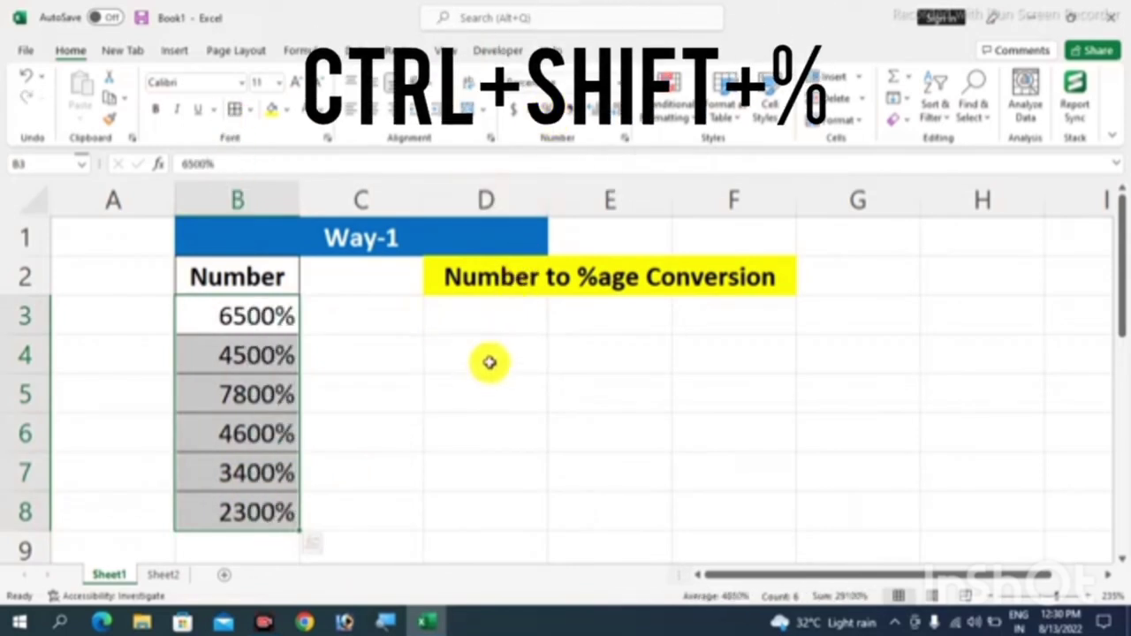
left_click(489, 363)
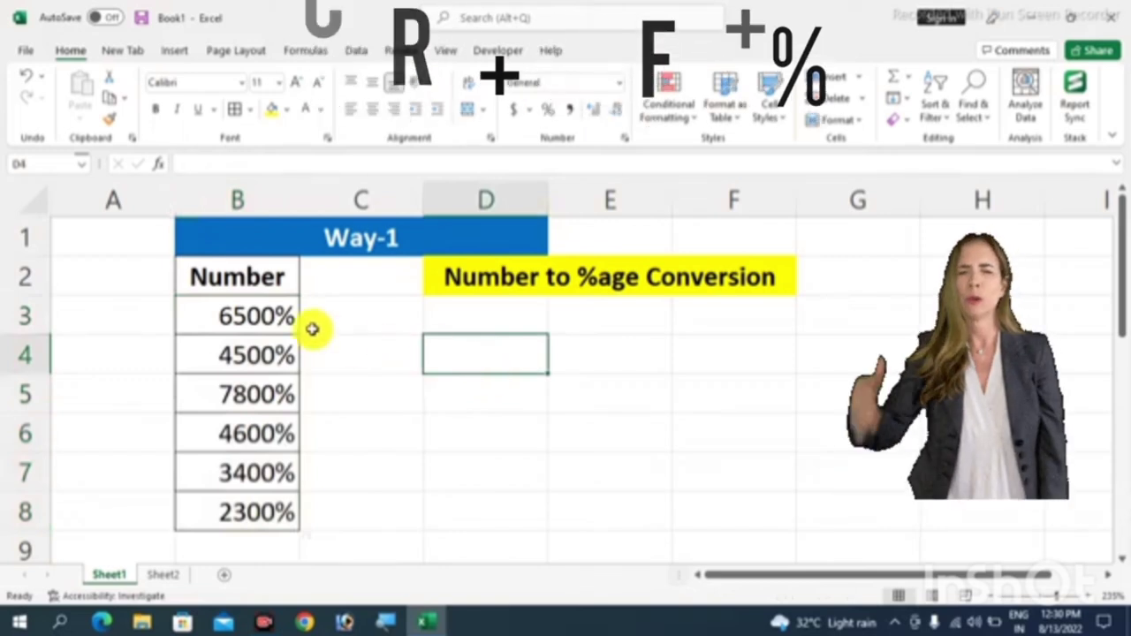
key("ctrl+z")
Enter 100 in cell D4 as the divisor.
left_click(403, 395)
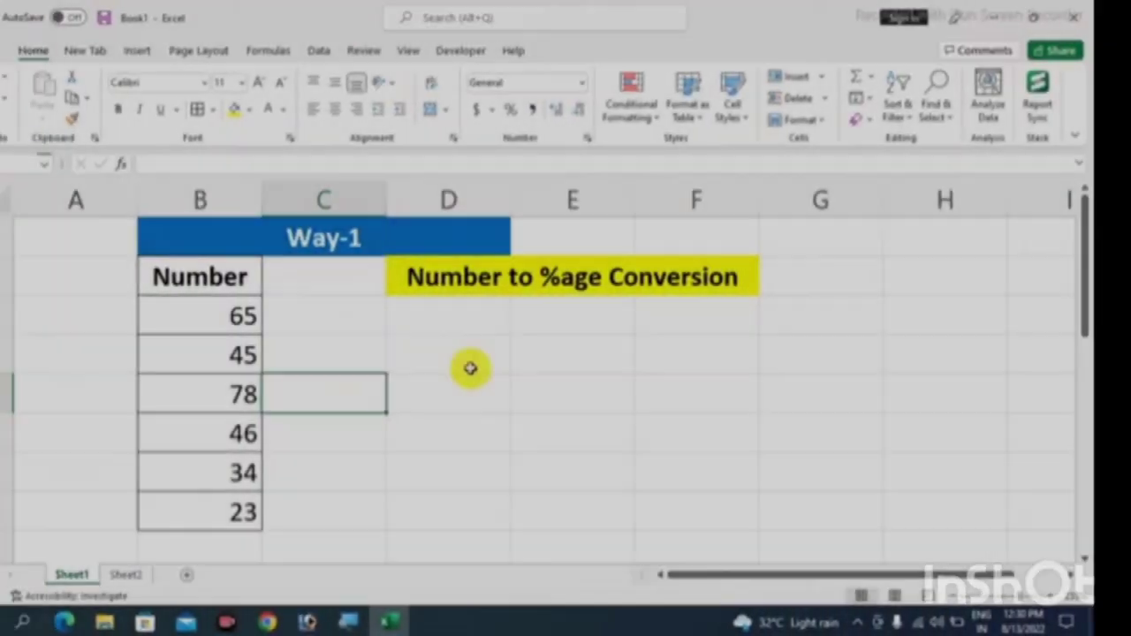
left_click(475, 362)
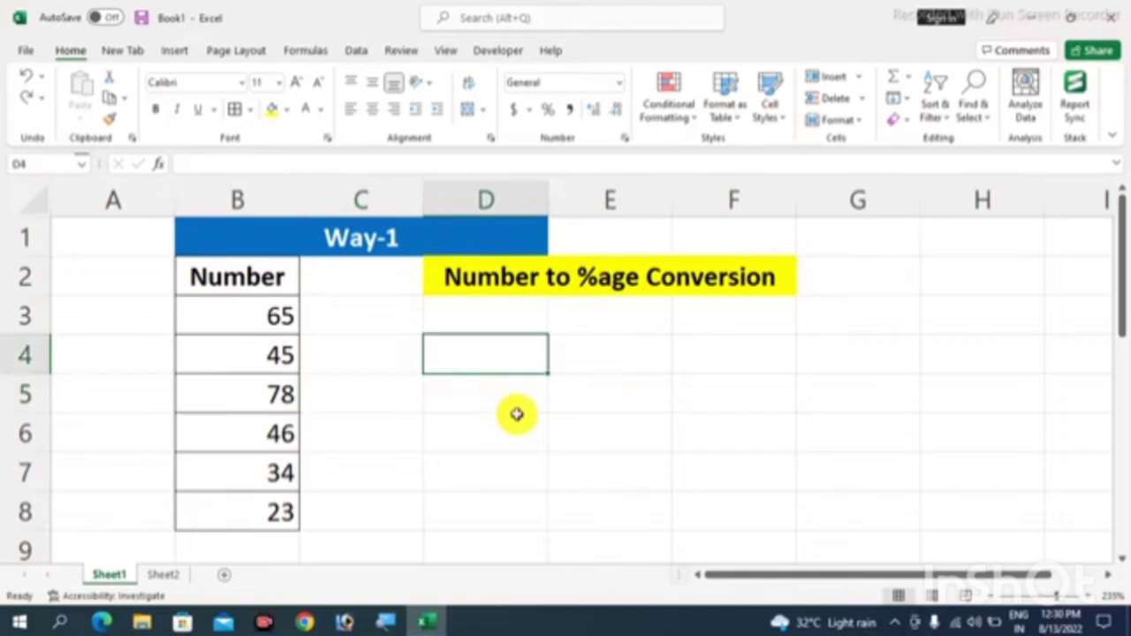
type("100")
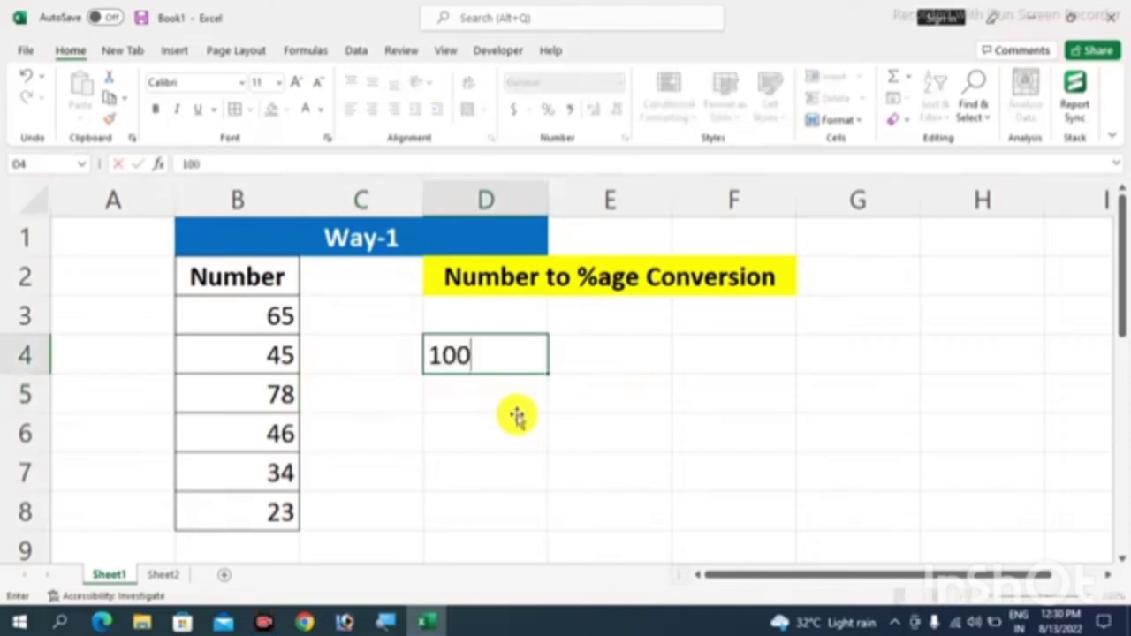
key("Return")
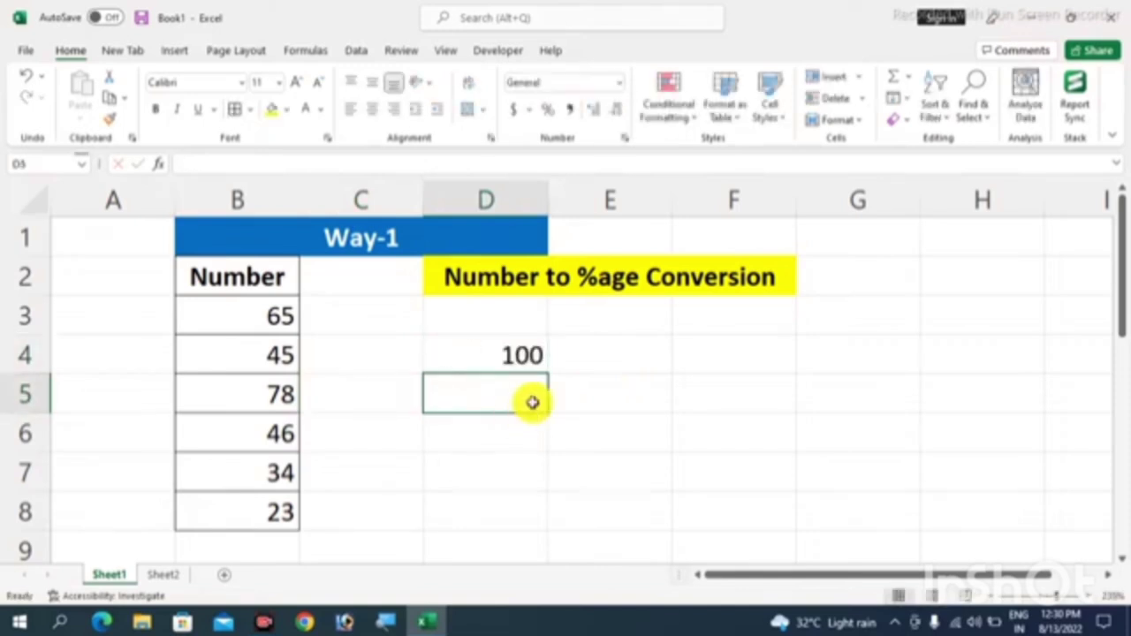
left_click(510, 357)
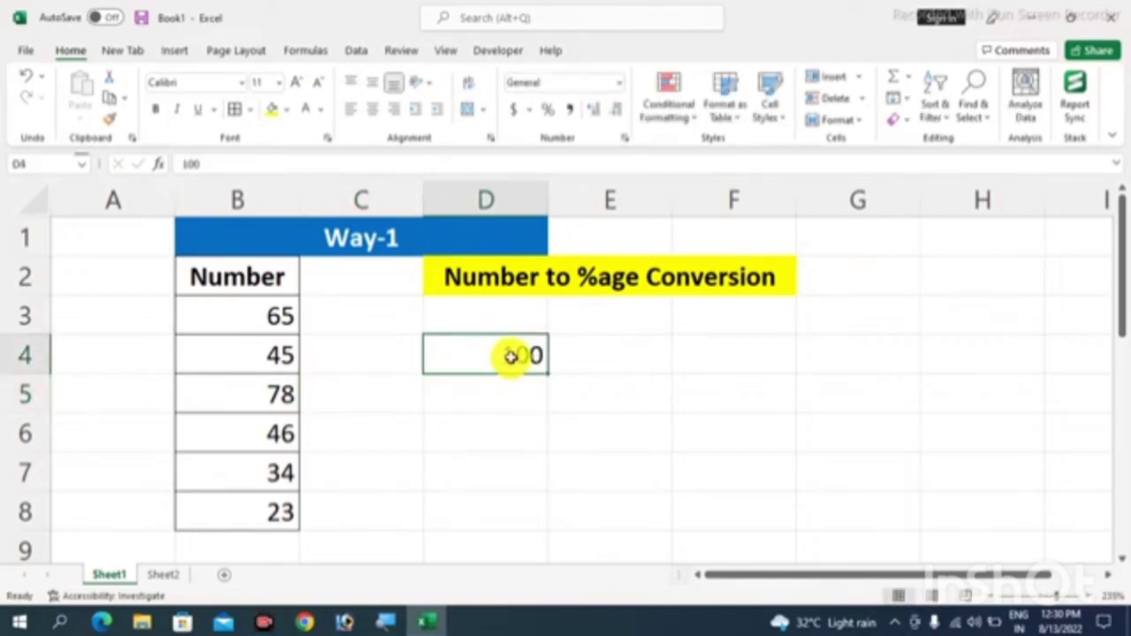
Paste Special D4's 100 onto B3:B8 with Values and Divide, giving 0.65, 0.45, 0.78….
right_click(510, 356)
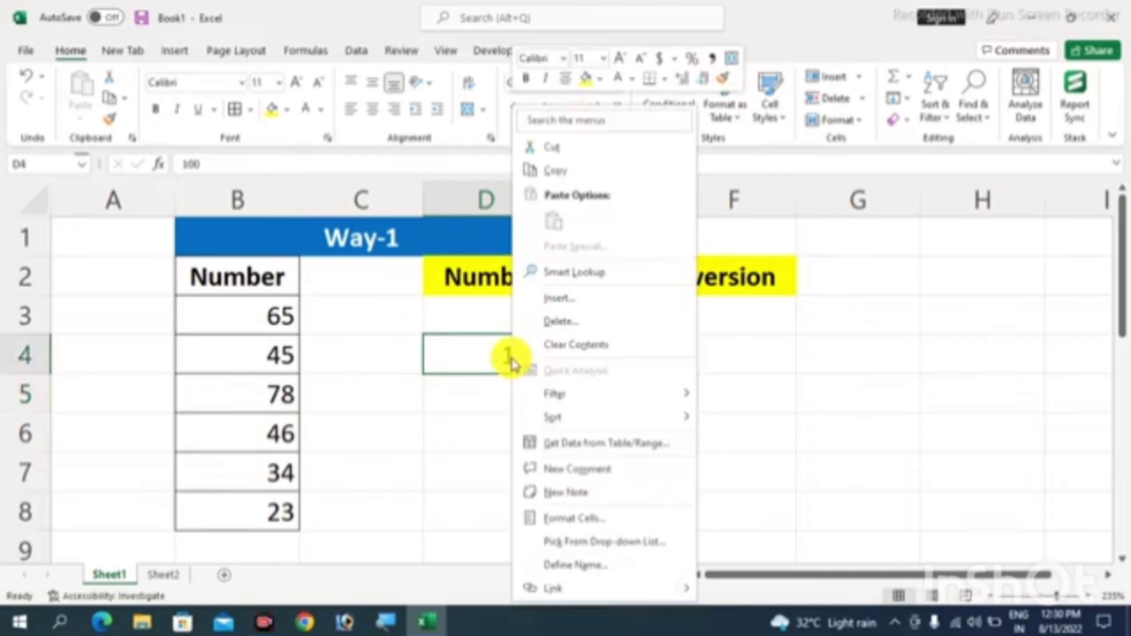
left_click(566, 171)
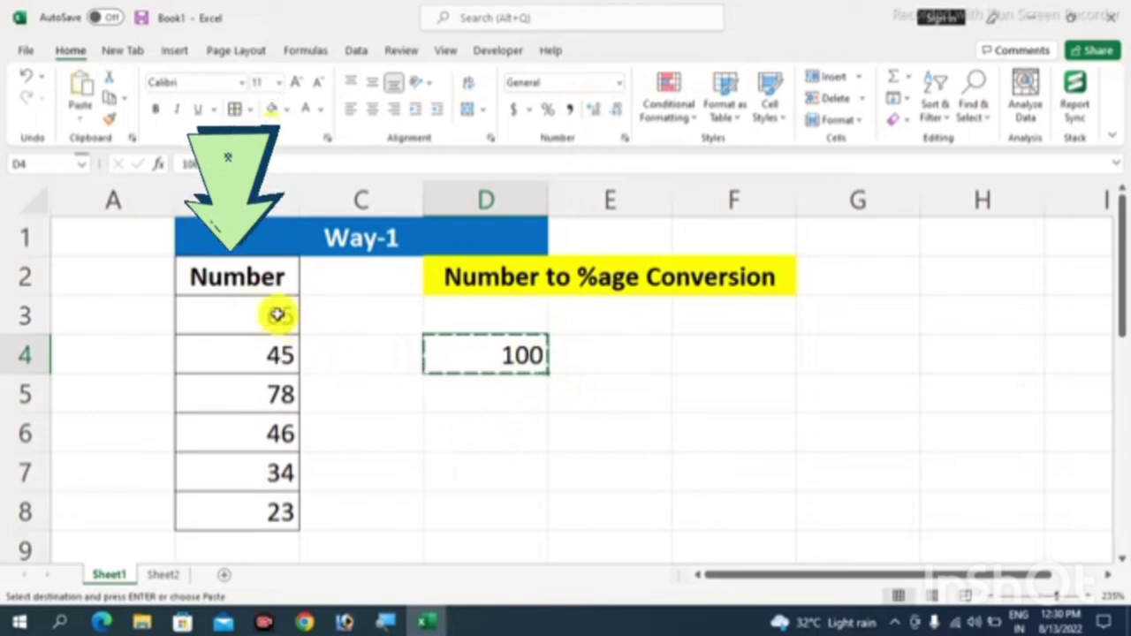
left_click_drag(277, 315, 278, 508)
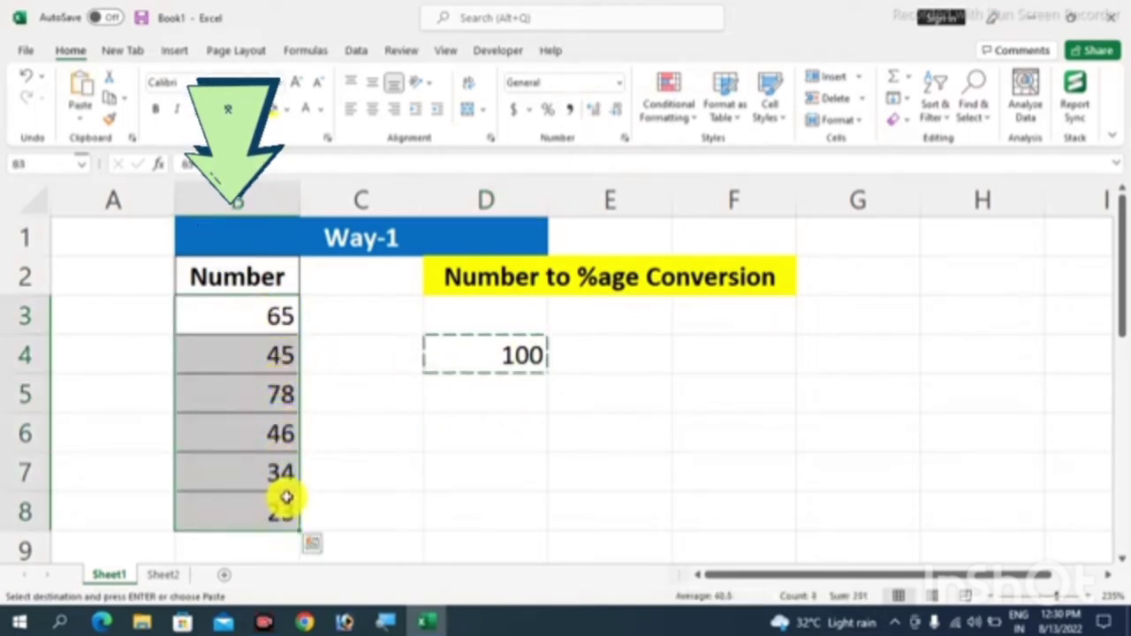
right_click(272, 463)
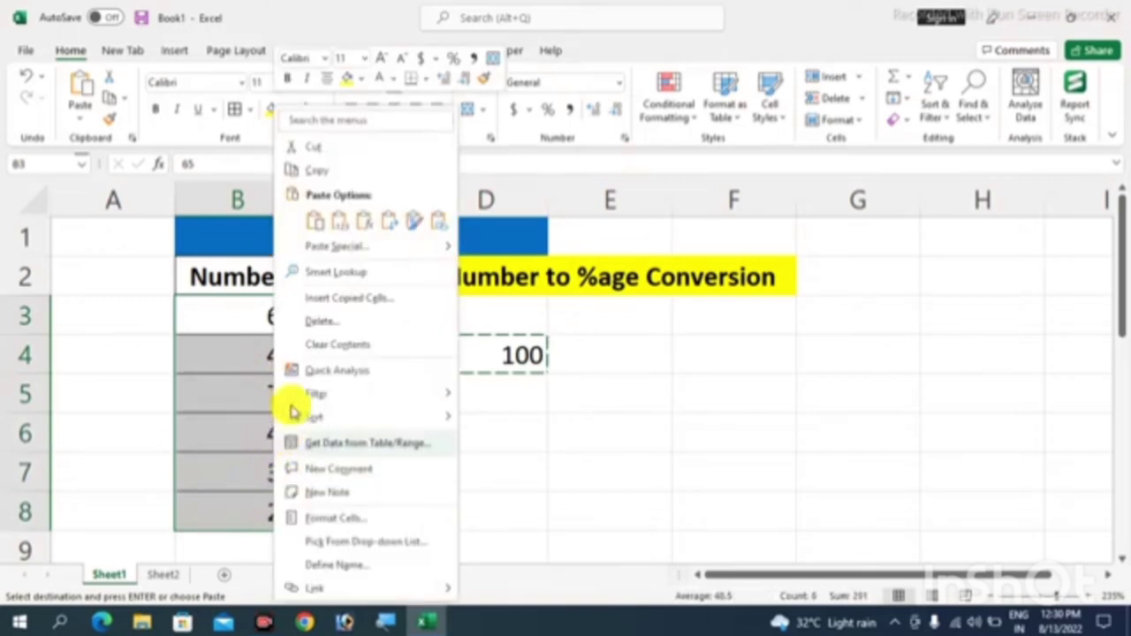
left_click(337, 247)
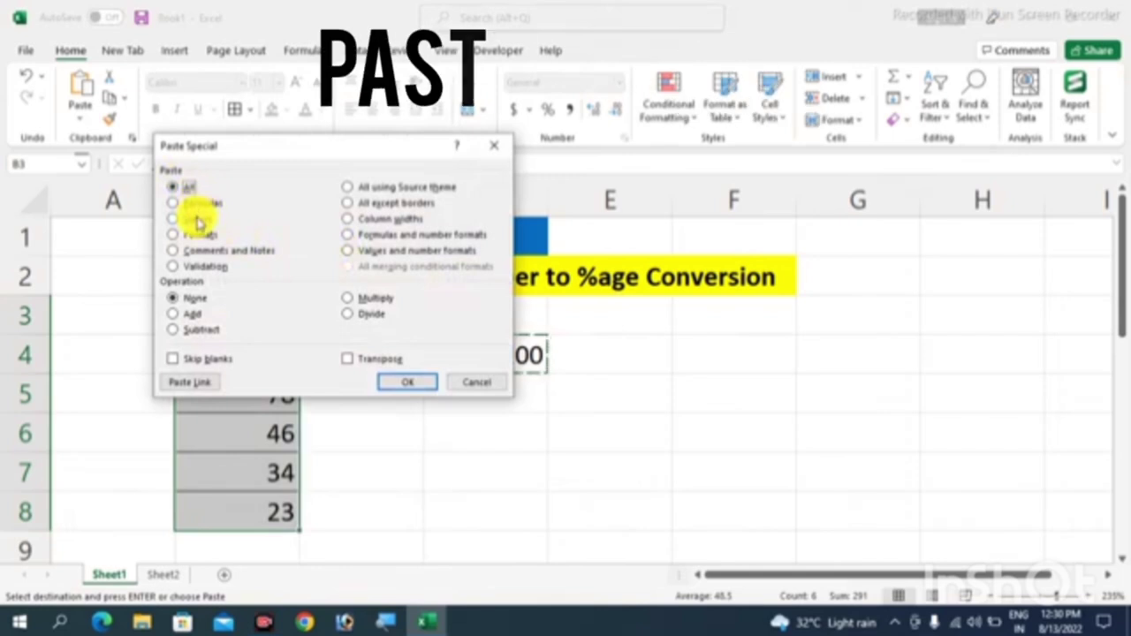
left_click(196, 219)
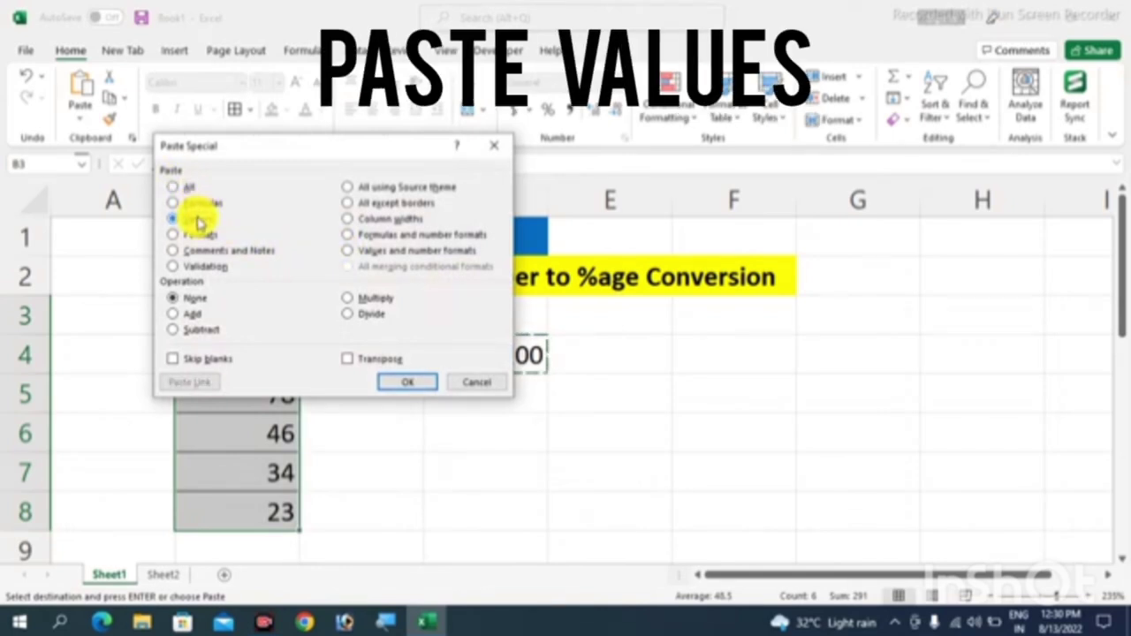
left_click(363, 316)
mouse_move(399, 147)
left_mouse_down()
mouse_move(721, 137)
mouse_move(693, 72)
left_mouse_up()
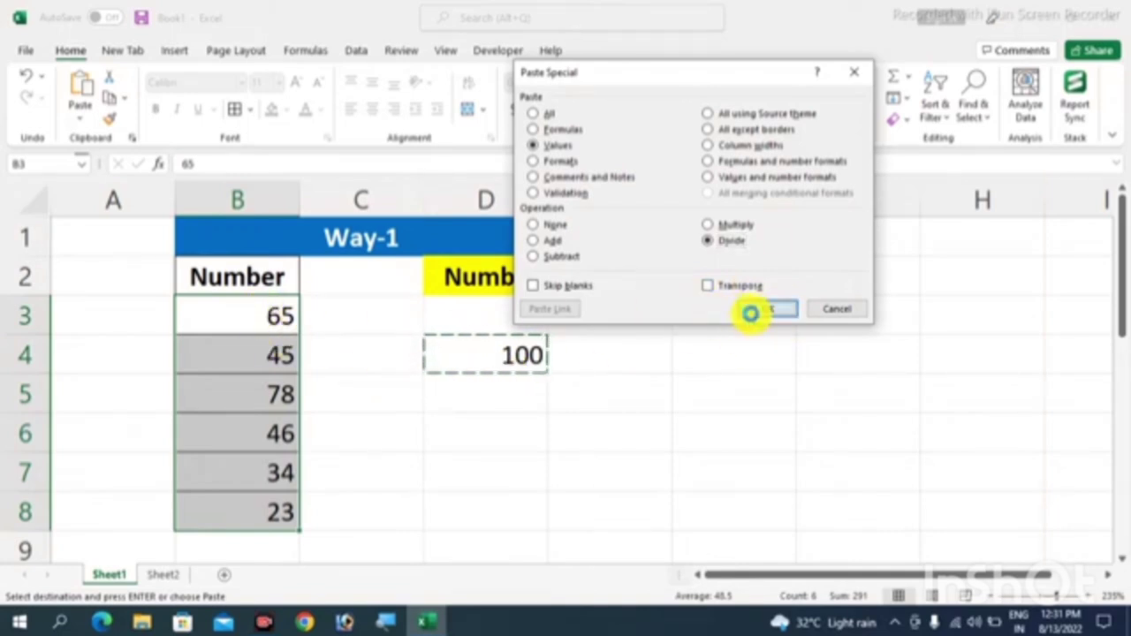
left_click(750, 313)
left_click(361, 371)
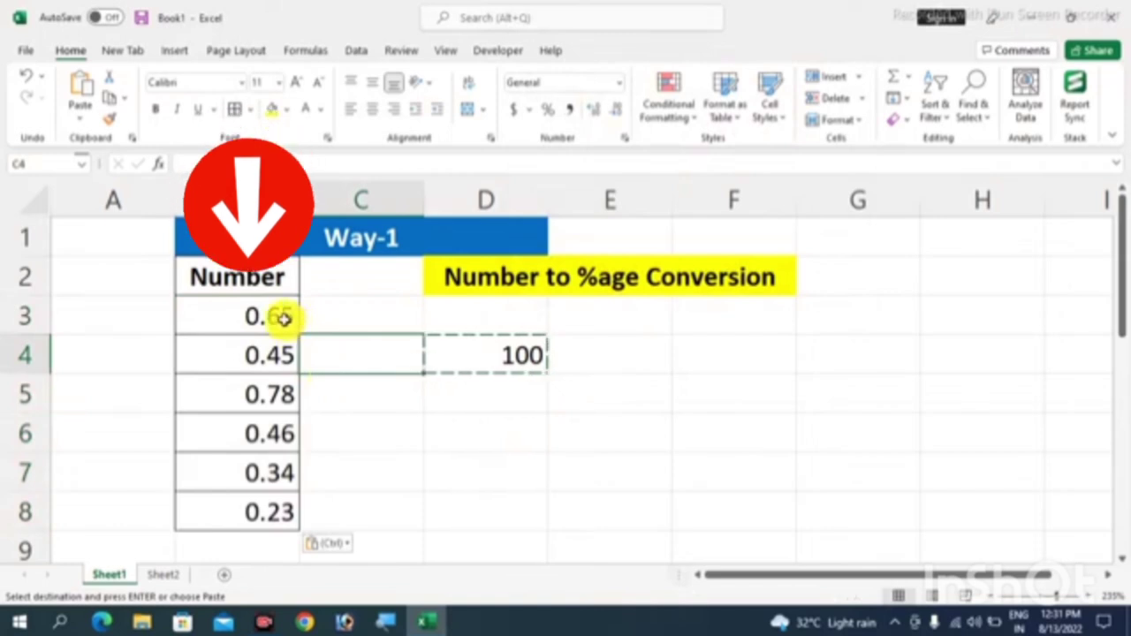
Format B3:B8 as Percentage with 0 decimals, showing 65%, 45%, 78%….
left_click(281, 318)
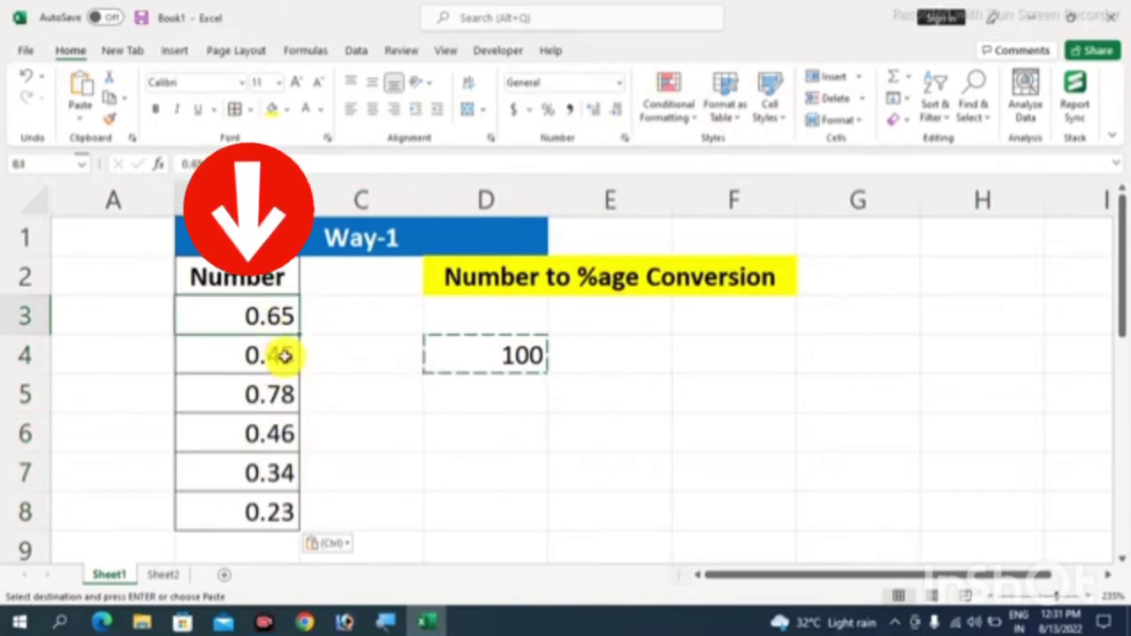
left_click(282, 356)
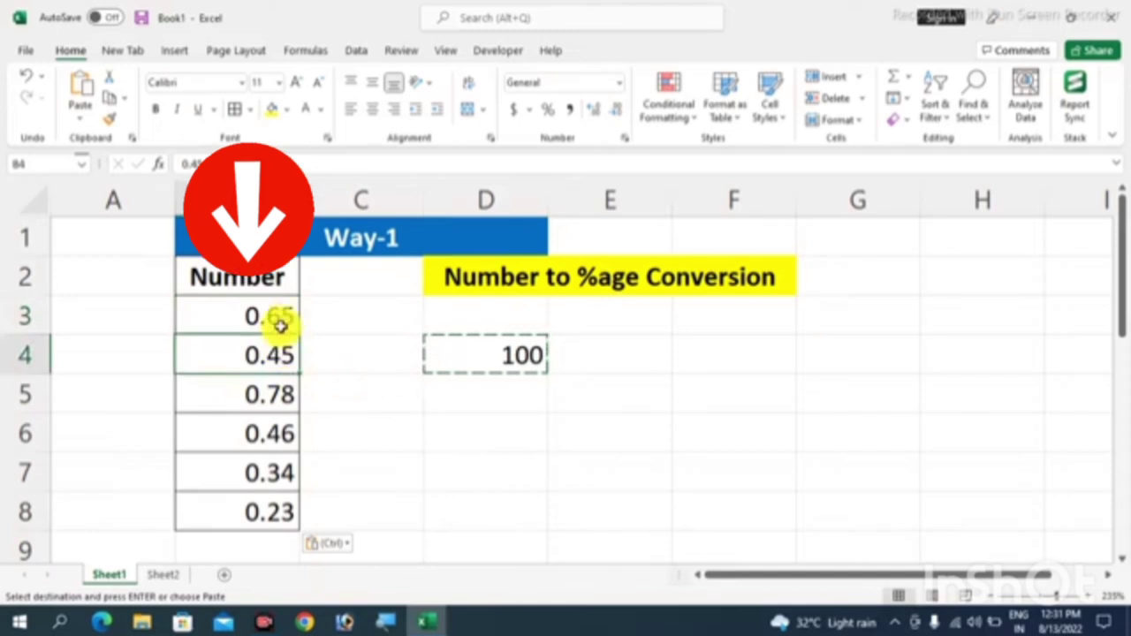
left_click_drag(280, 319, 279, 511)
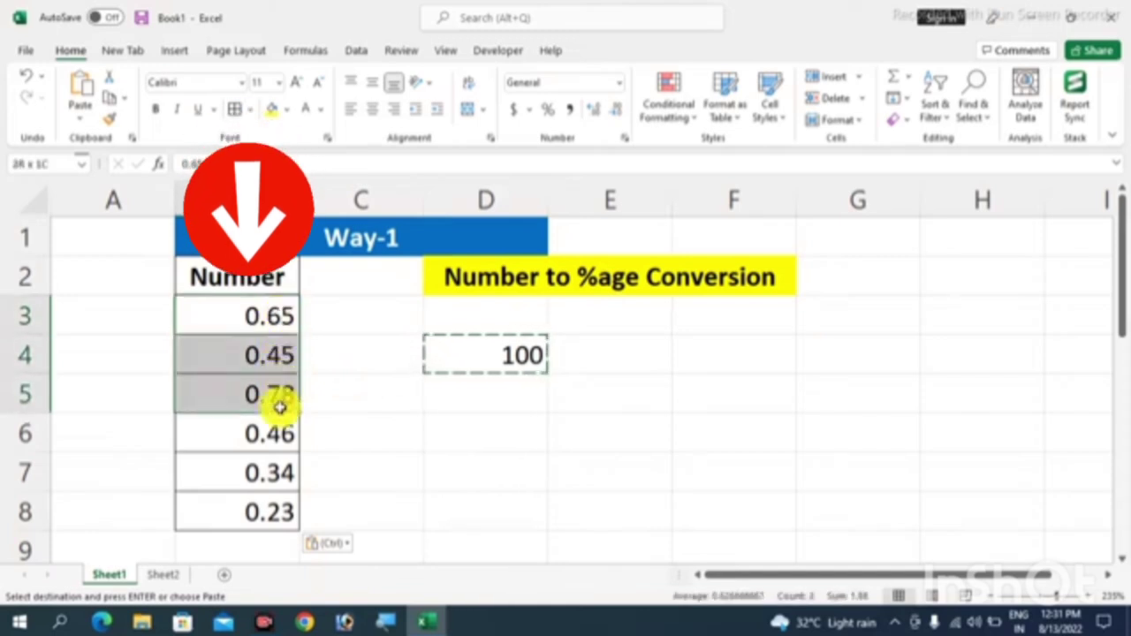
left_click(619, 89)
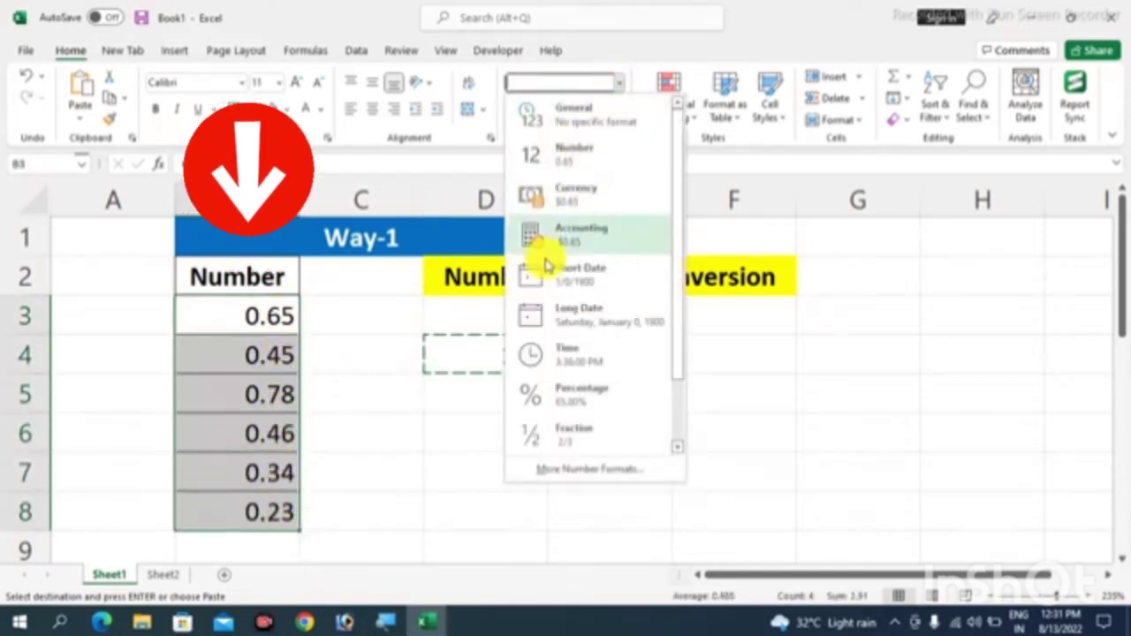
left_click(570, 393)
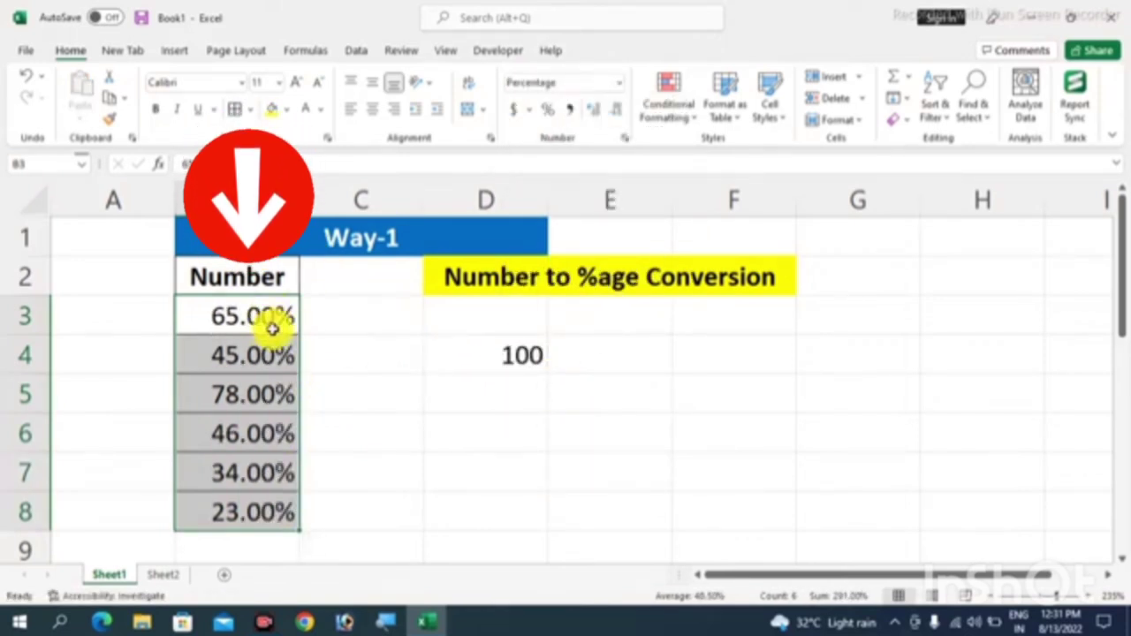
left_click(597, 119)
left_click(597, 119)
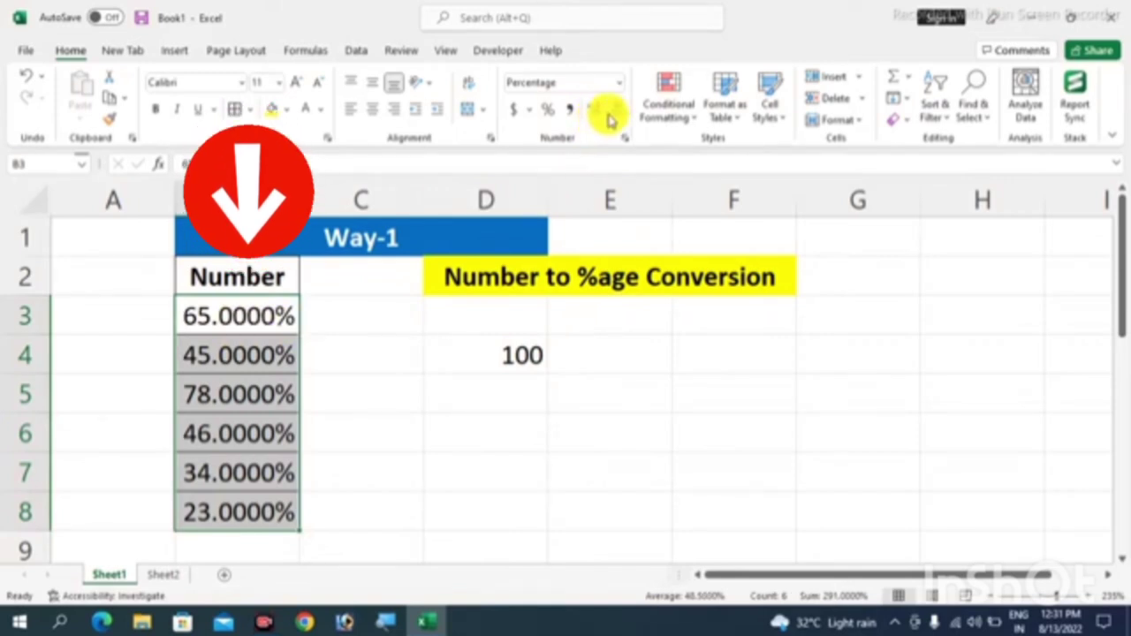
left_click(616, 120)
left_click(616, 119)
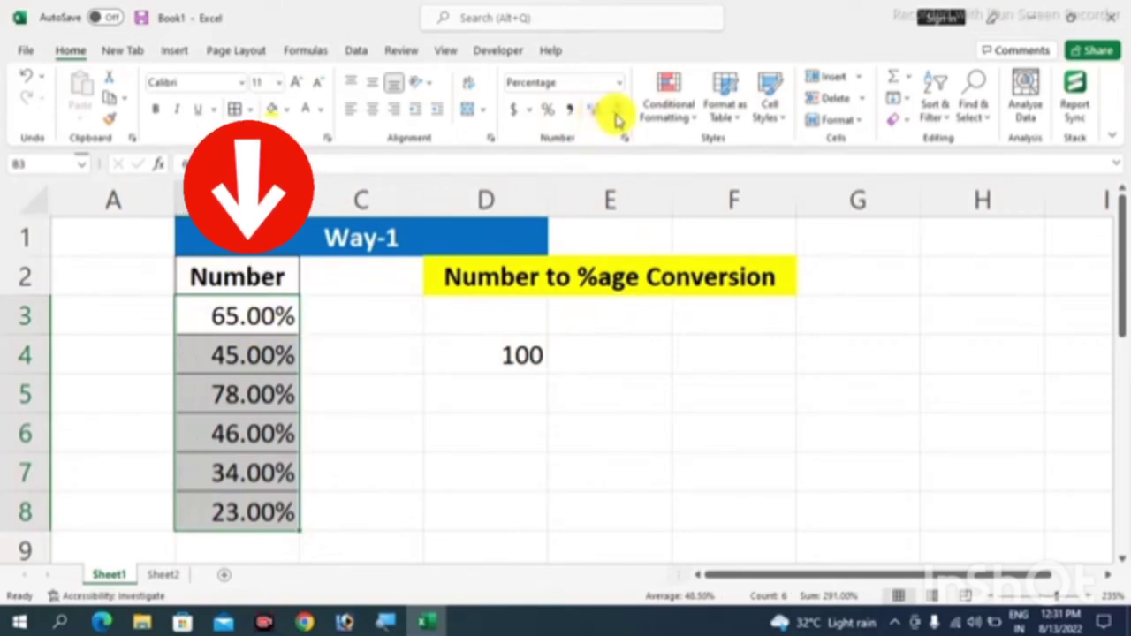
left_click(616, 120)
left_click(616, 119)
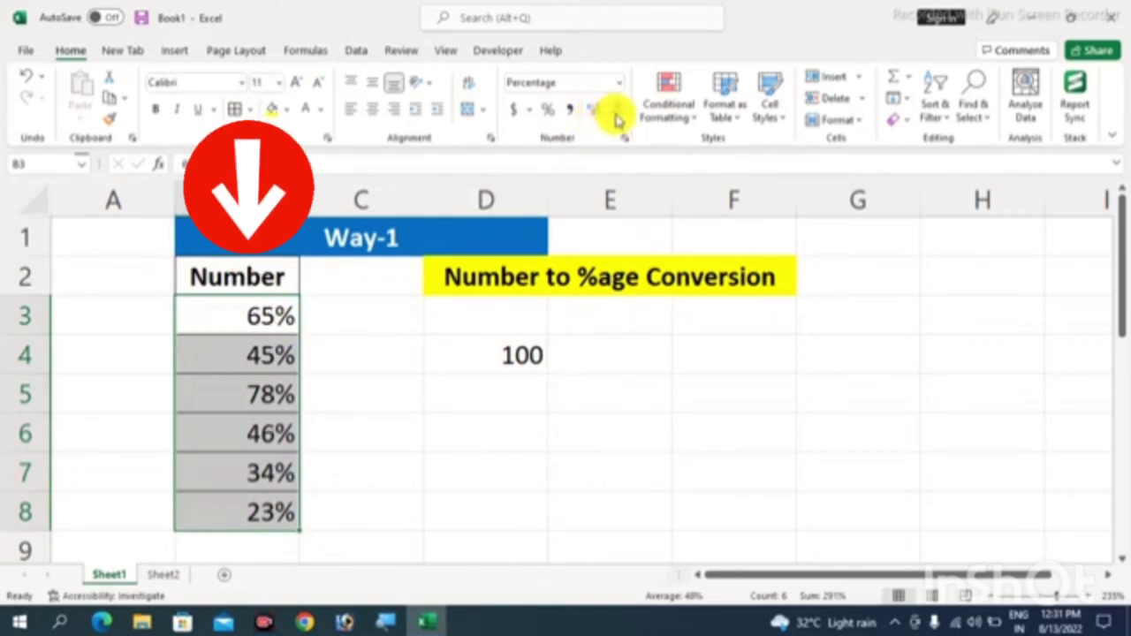
Clear the helper value 100 from cell D4.
left_click(521, 355)
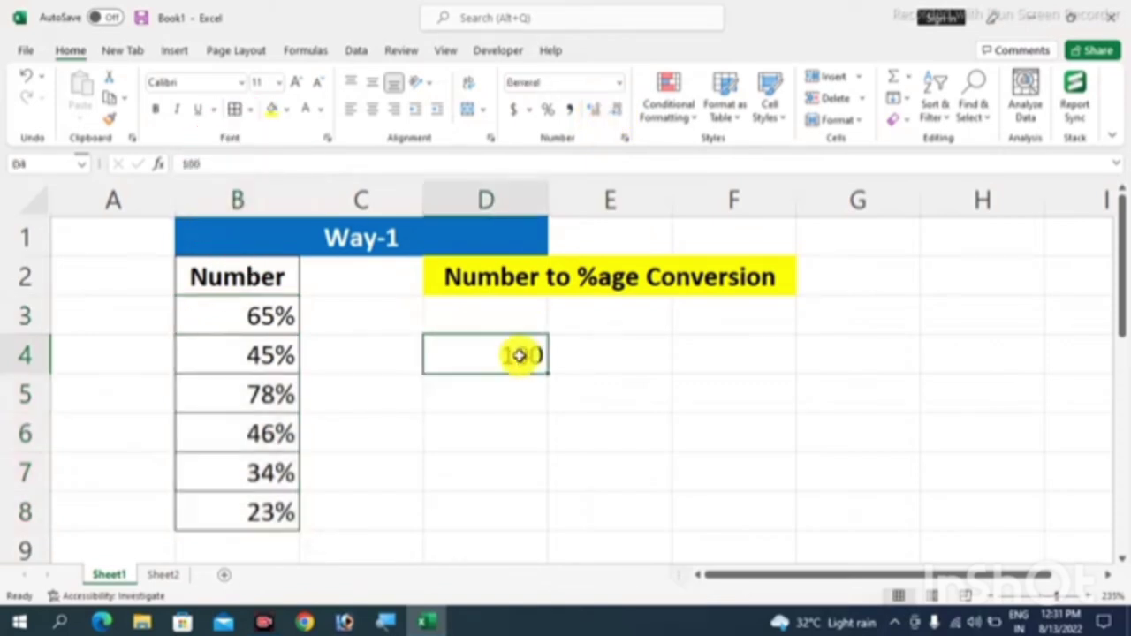
key("Delete")
left_click(702, 353)
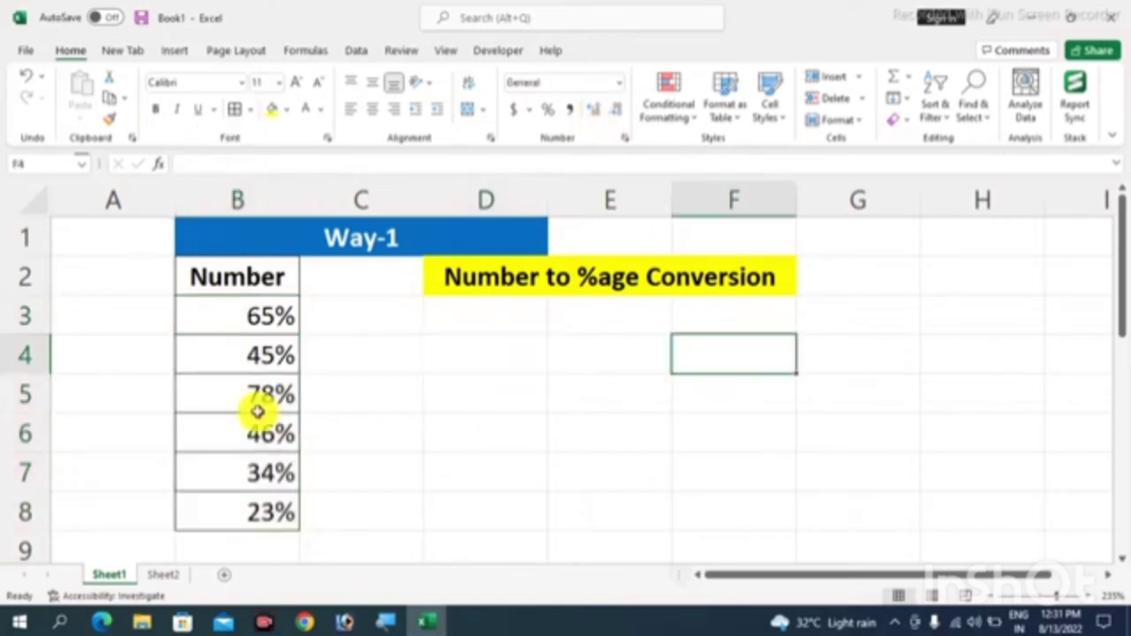
Select the Number values B3:B8 in Sheet2's Way-2 table.
left_click(254, 311)
left_click_drag(254, 311, 261, 510)
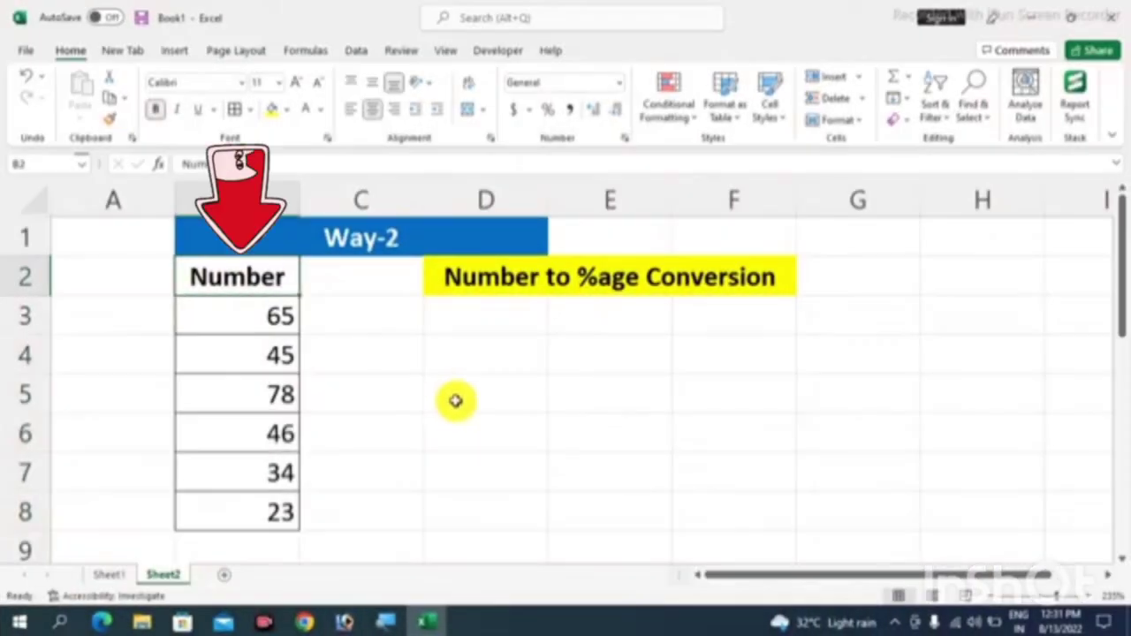
left_click_drag(279, 321, 278, 517)
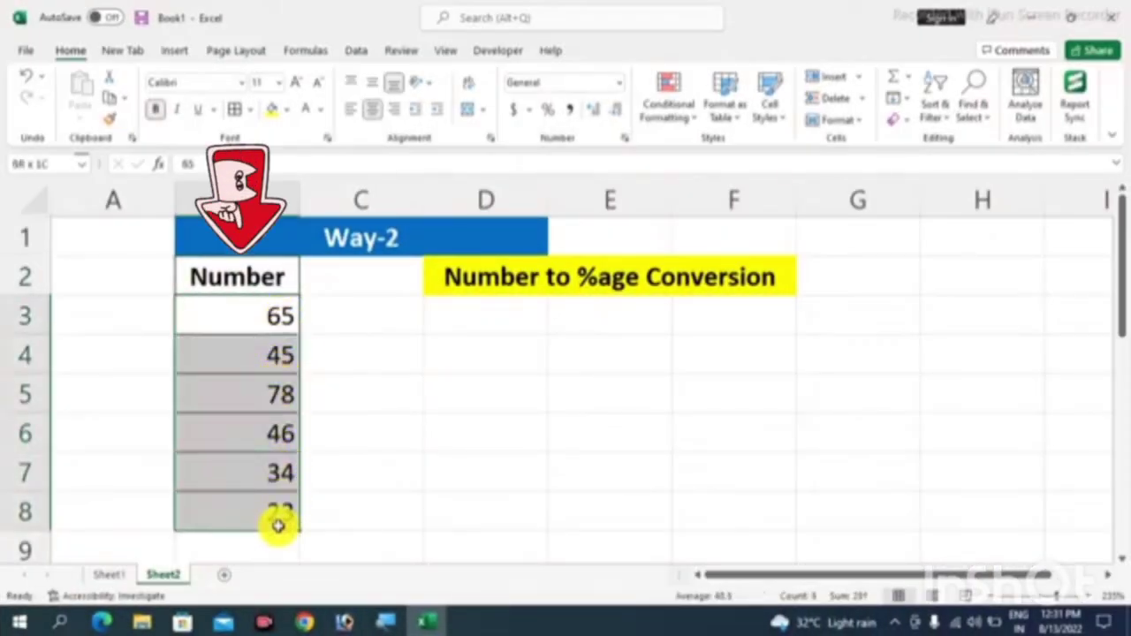
left_click(674, 351)
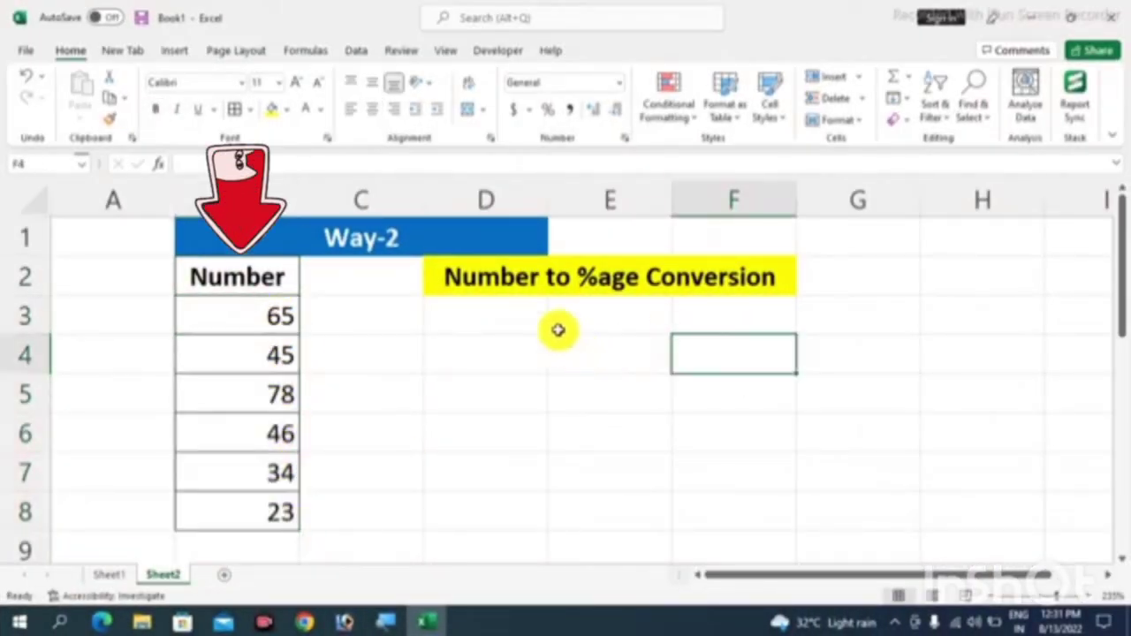
left_click(275, 311)
left_click_drag(275, 311, 270, 515)
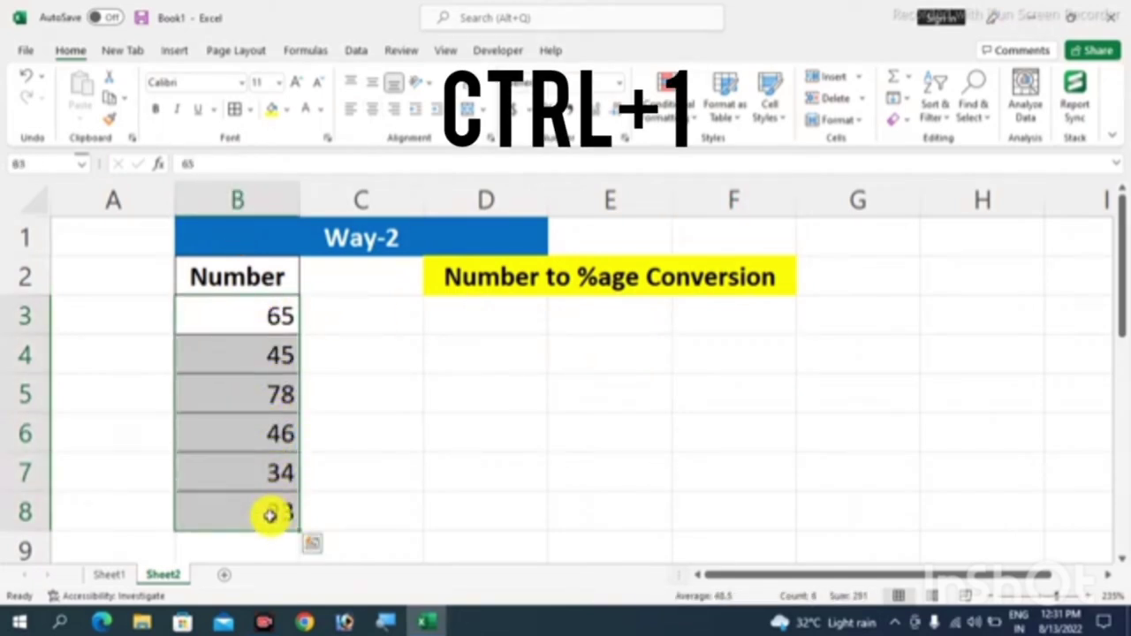
key("ctrl+q")
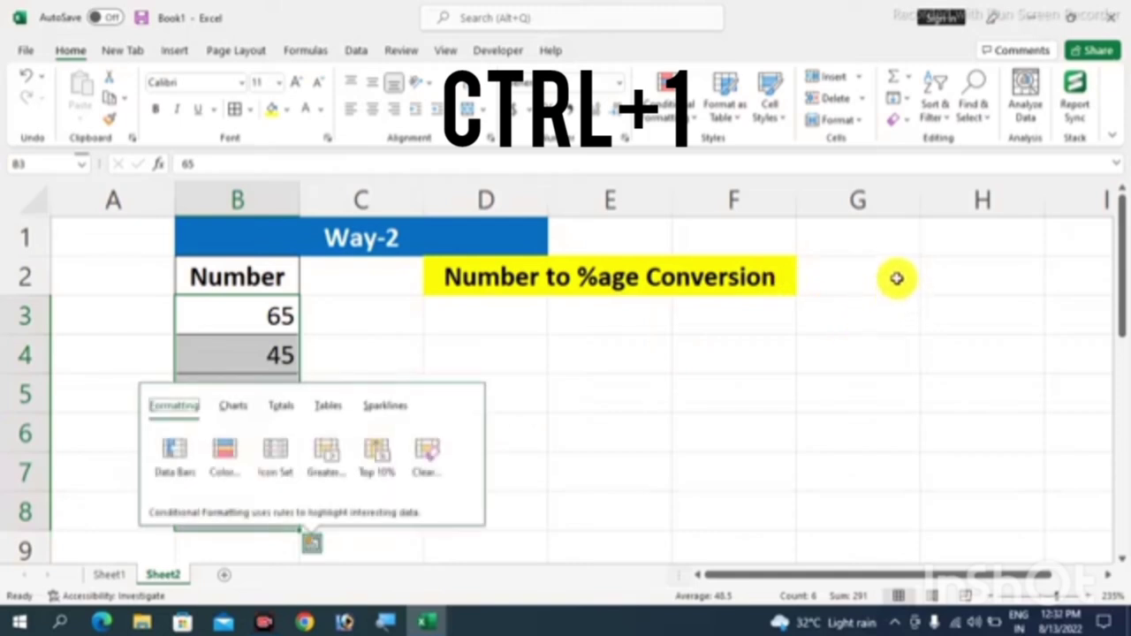
Write the note 'Ctrl+1' in cell G2, then reselect B3:B8.
left_click(896, 278)
type("Ctrl+1")
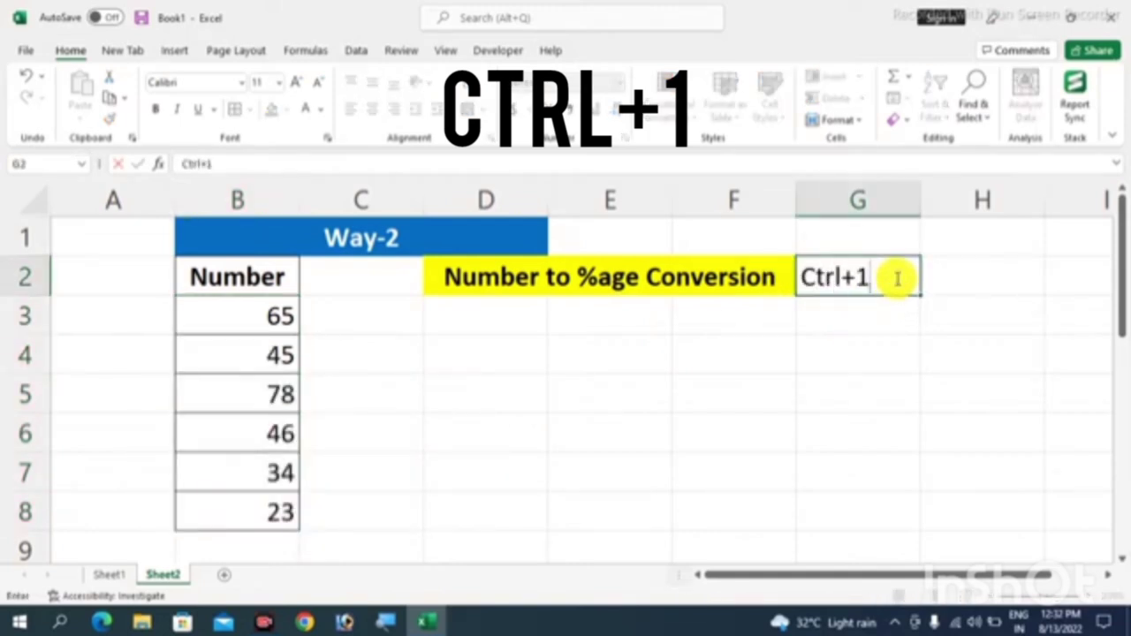
key("Return")
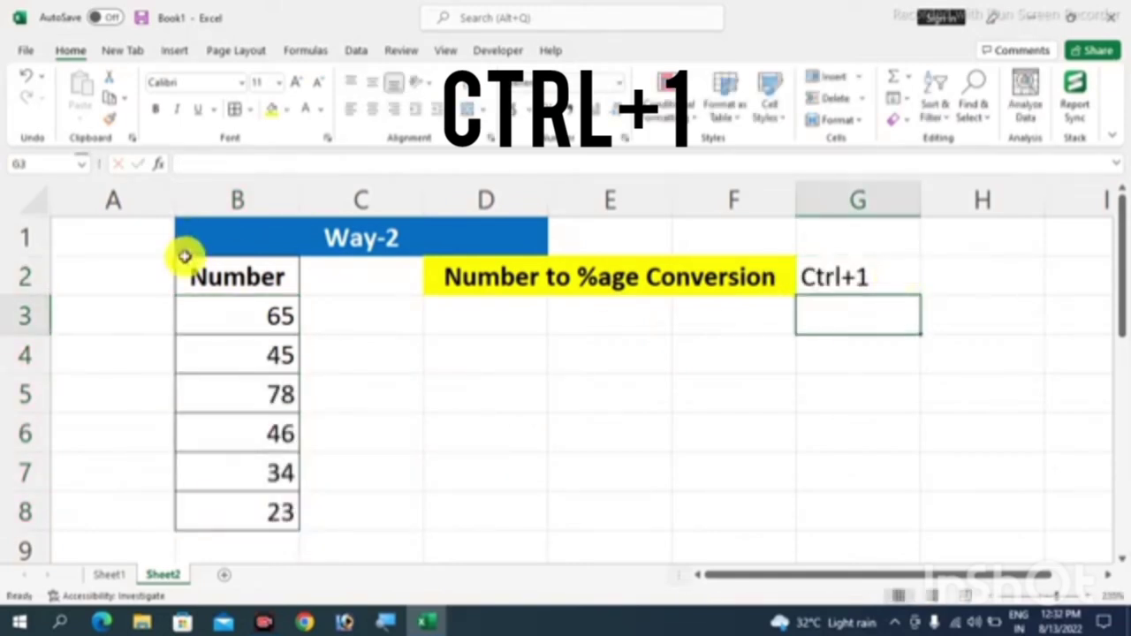
left_click(235, 309)
left_click_drag(240, 392, 238, 524)
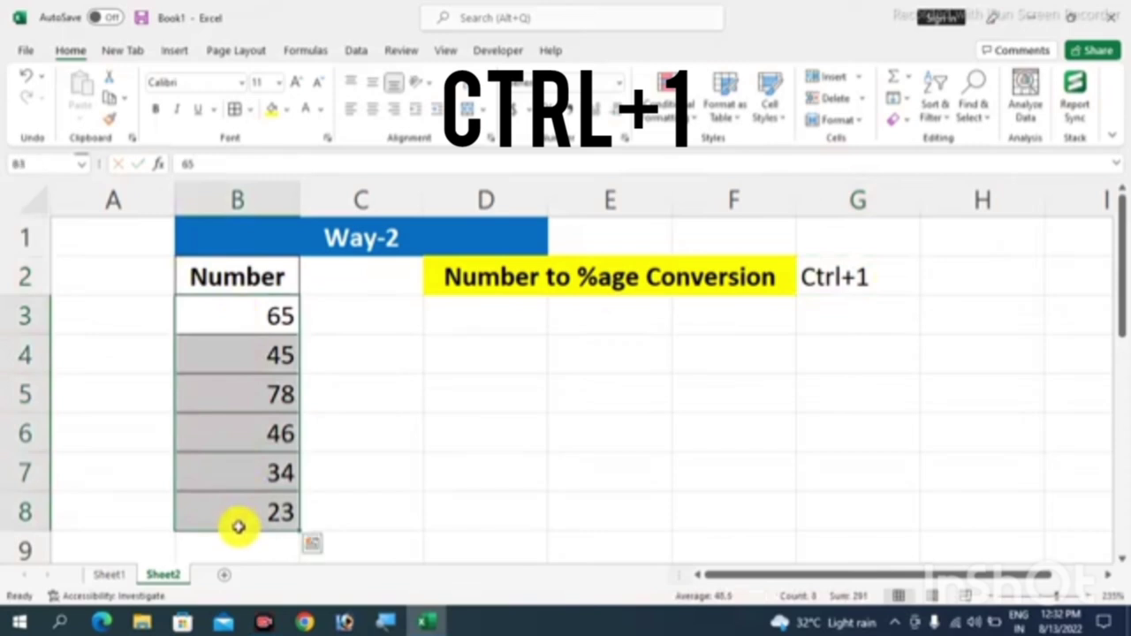
Give B3:B8 the custom number format 0\% so values read 65%, 45%, 78%….
key("ctrl+1")
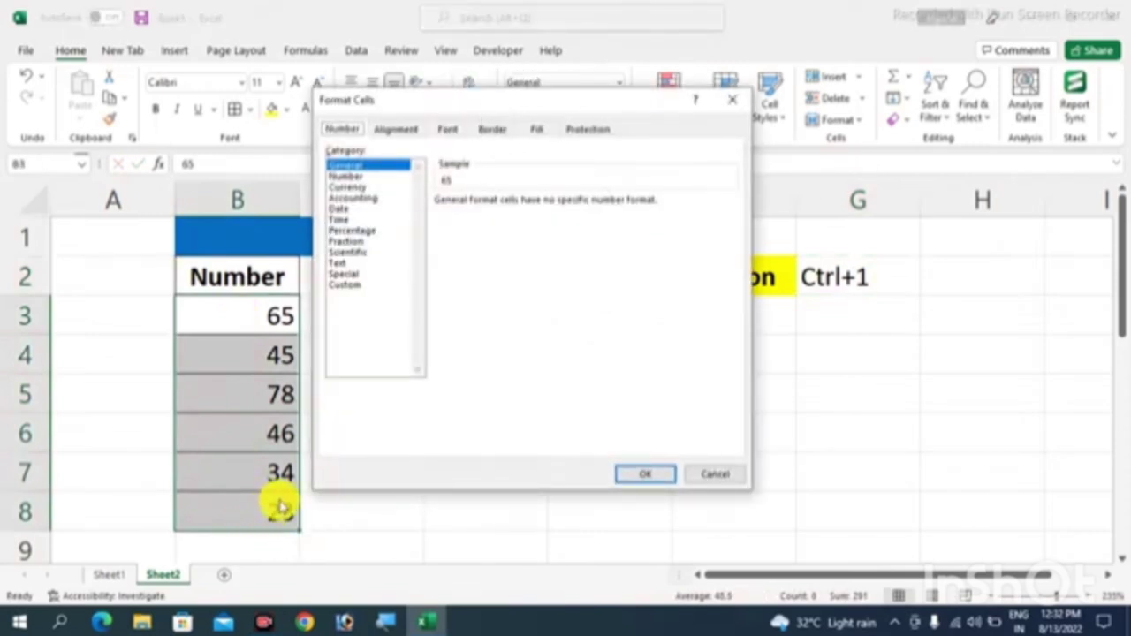
left_click_drag(517, 106, 548, 35)
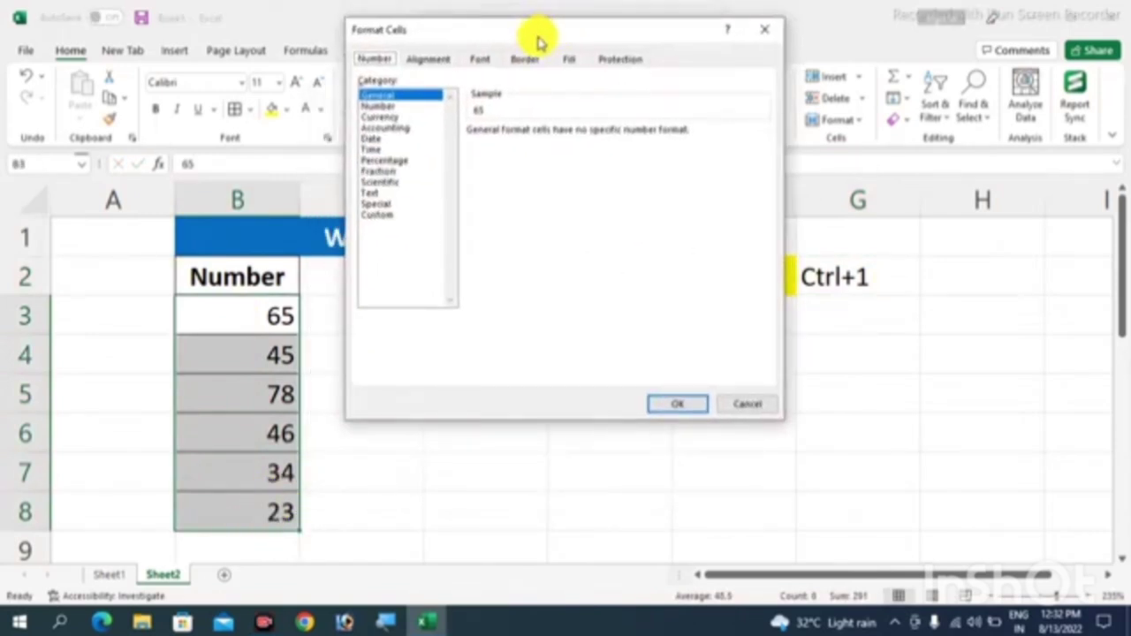
left_click(379, 215)
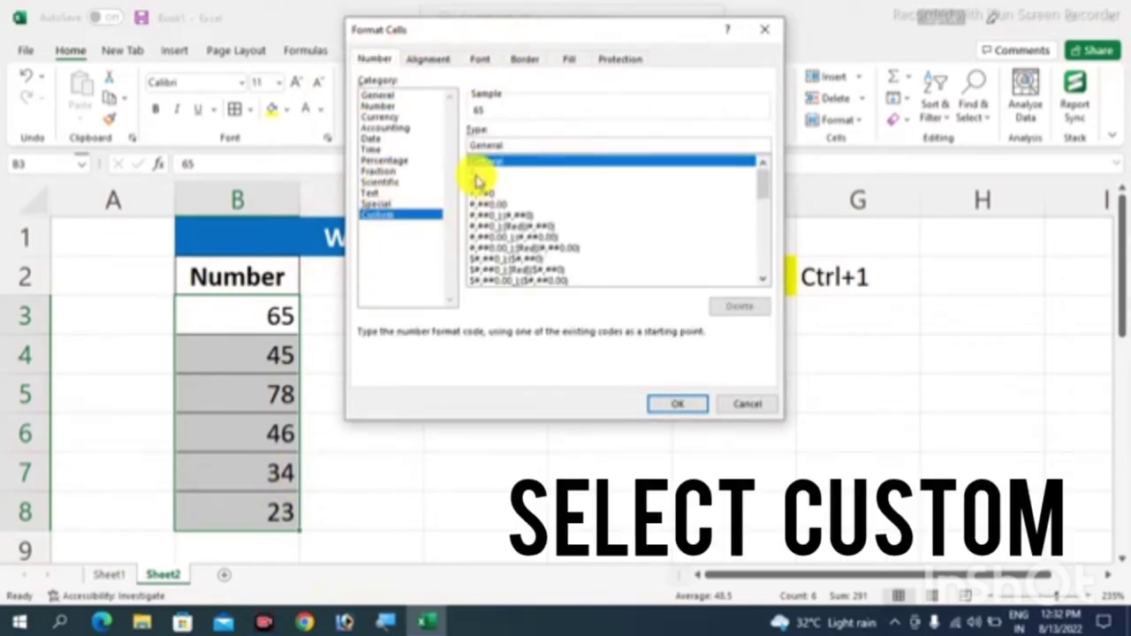
double_click(477, 177)
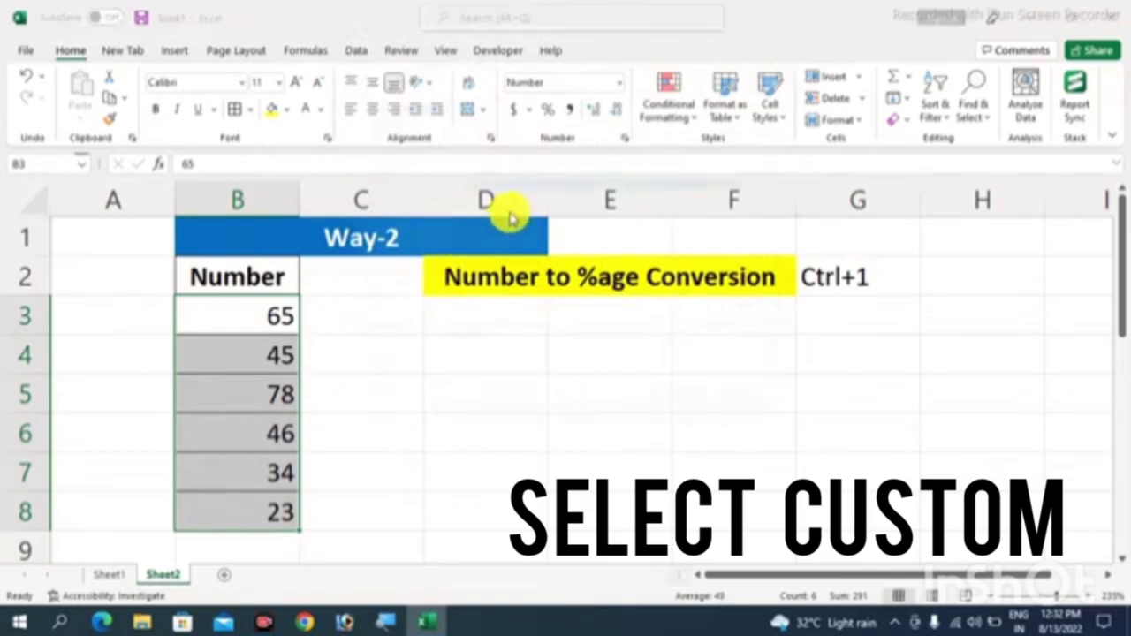
key("ctrl+1")
left_click(373, 215)
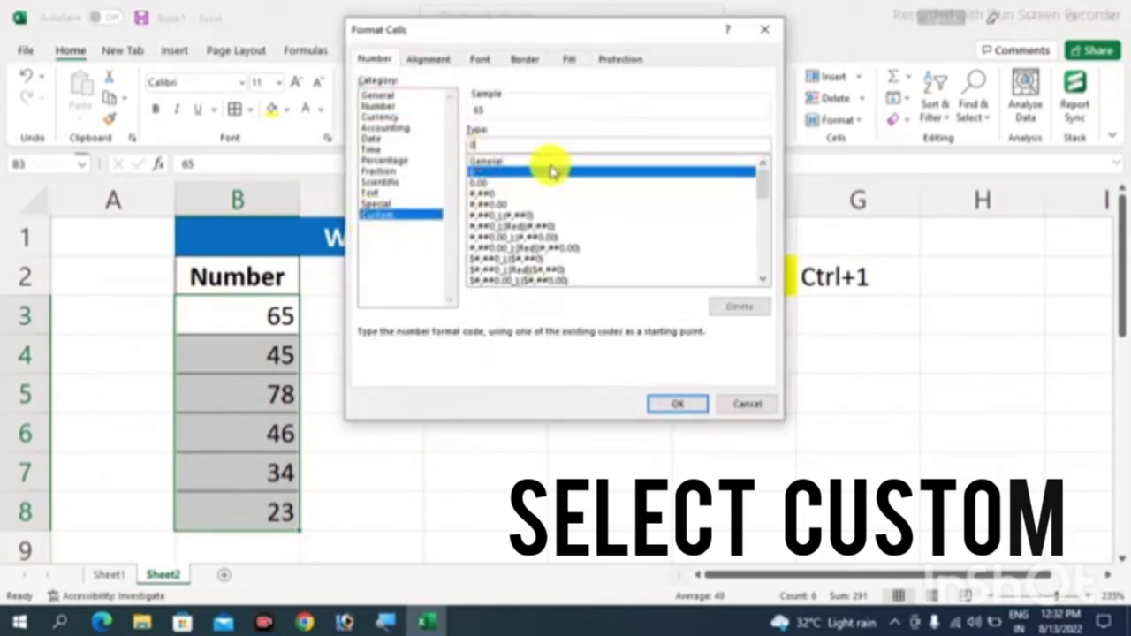
type("\\%")
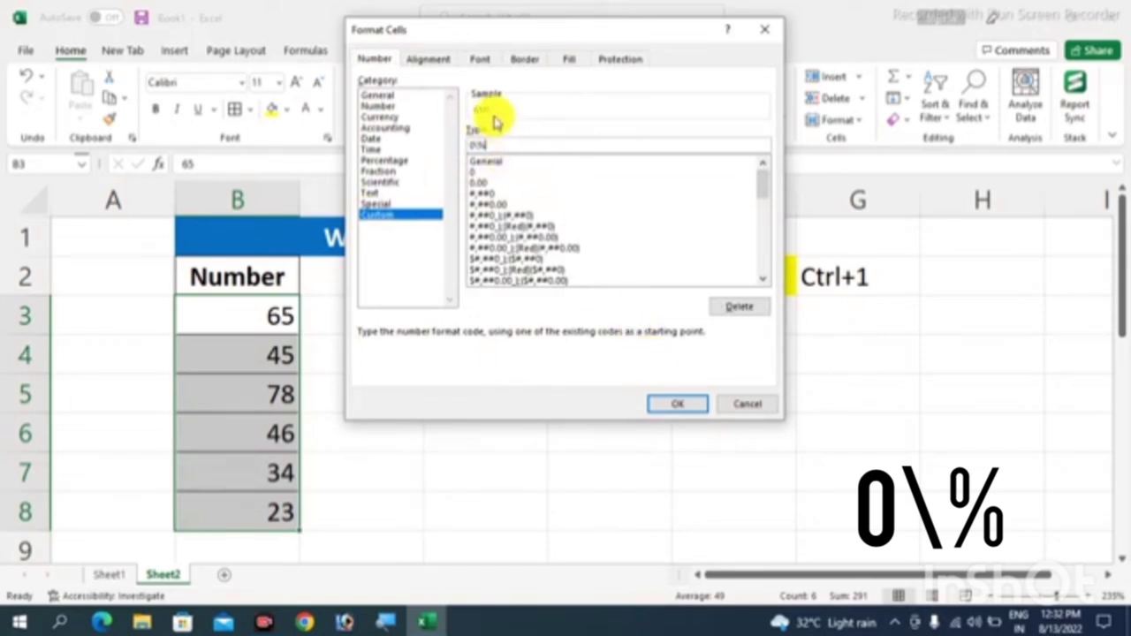
left_click(696, 406)
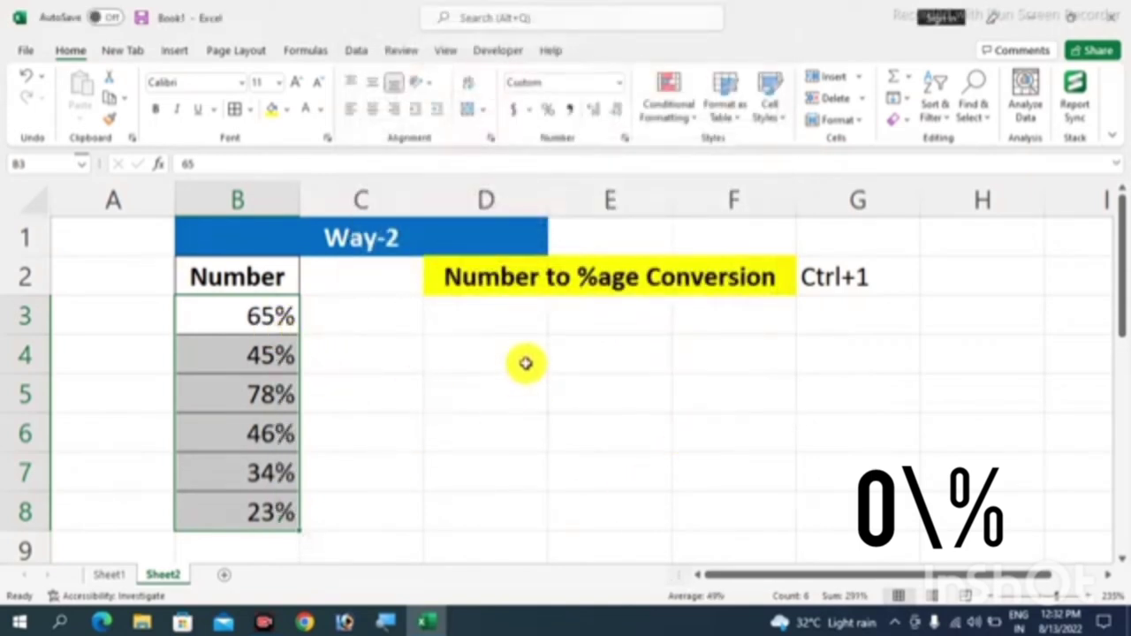
Type the format code 0\% into cell D4 and reselect B3:B8.
left_click(526, 363)
type("0")
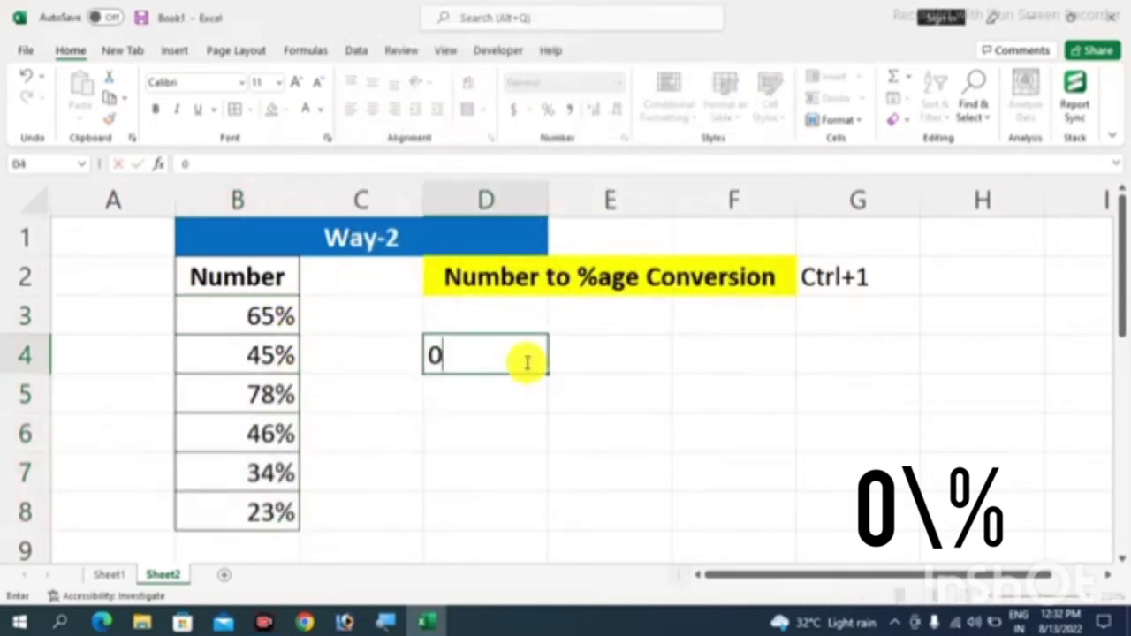
type("\\%")
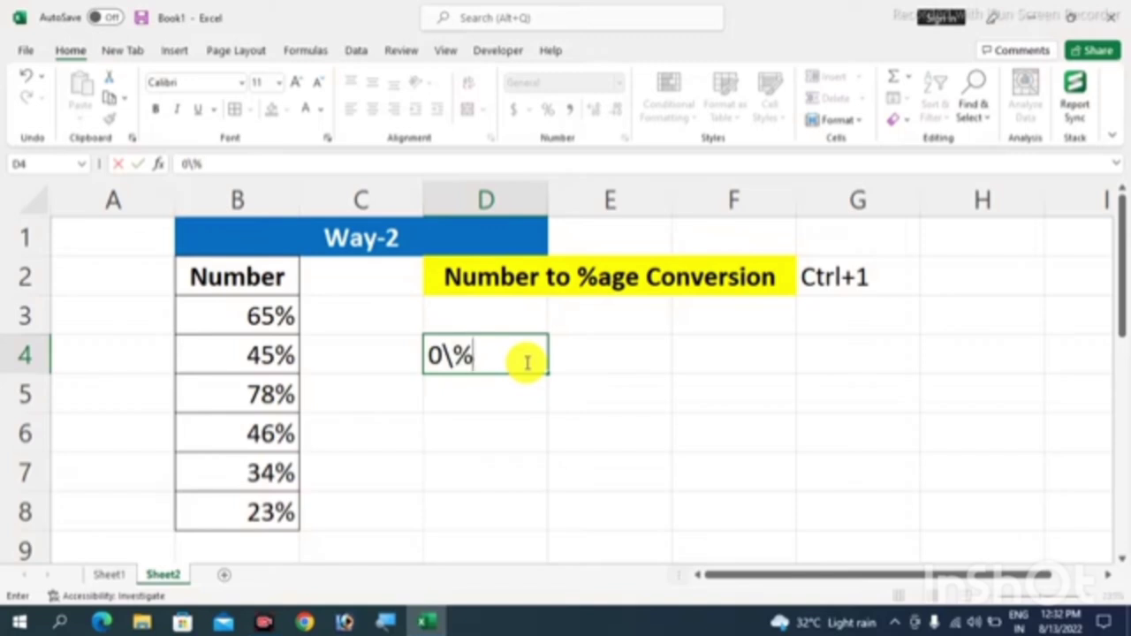
key("Return")
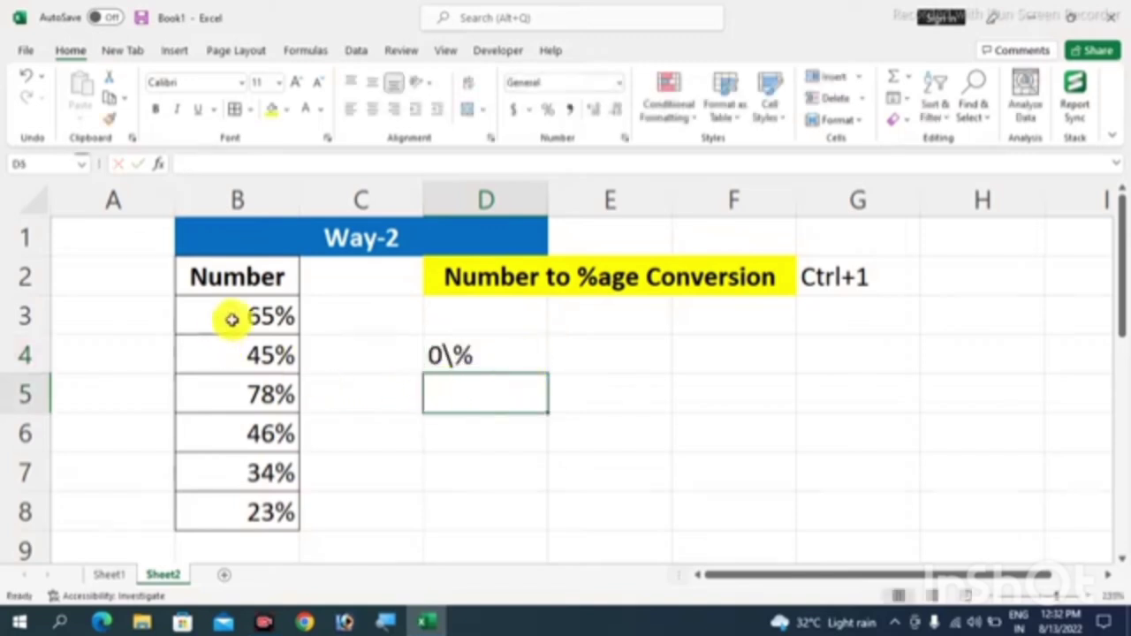
left_click_drag(237, 315, 242, 514)
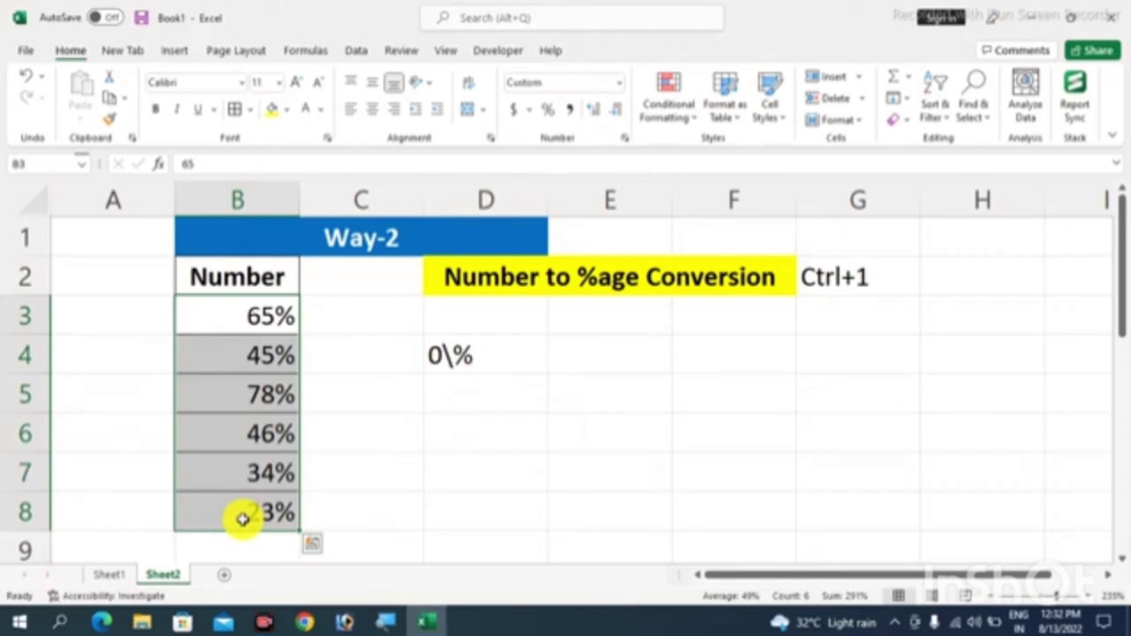
key("ctrl+q")
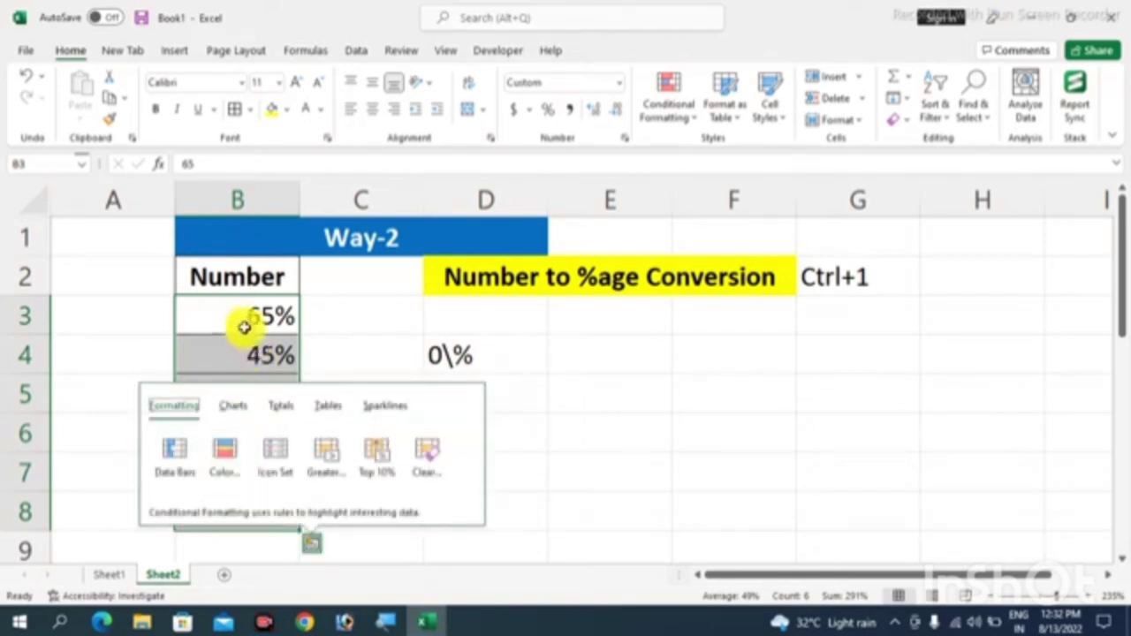
left_click_drag(242, 320, 252, 523)
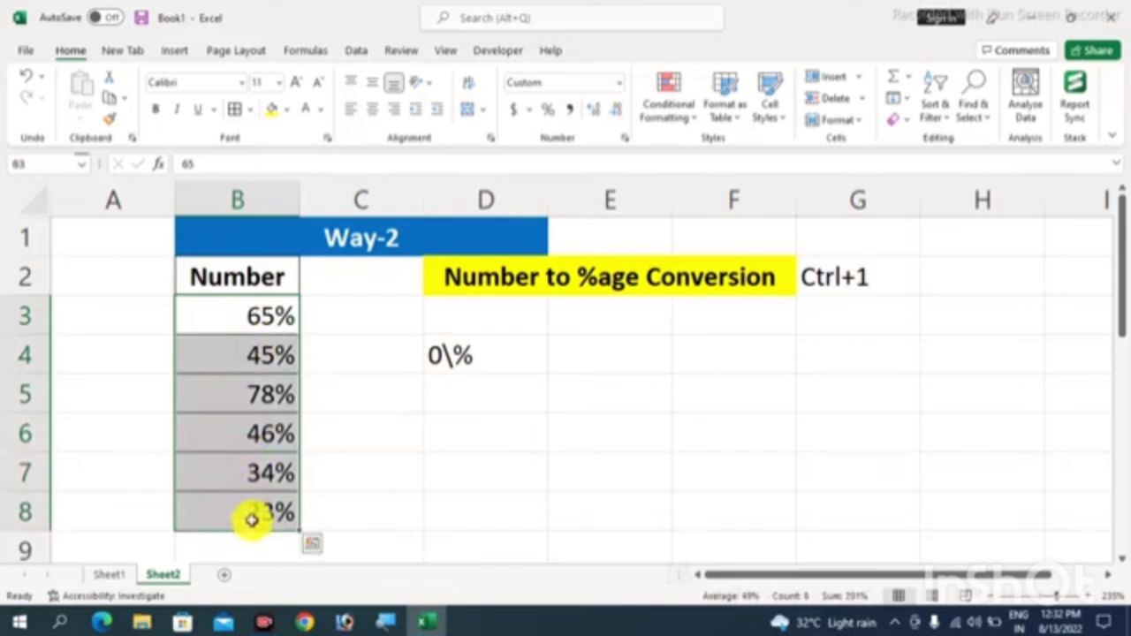
Change the custom format to 0.00\% so B3:B8 show 65.00%, 45.00%, 78.00%….
key("ctrl+1")
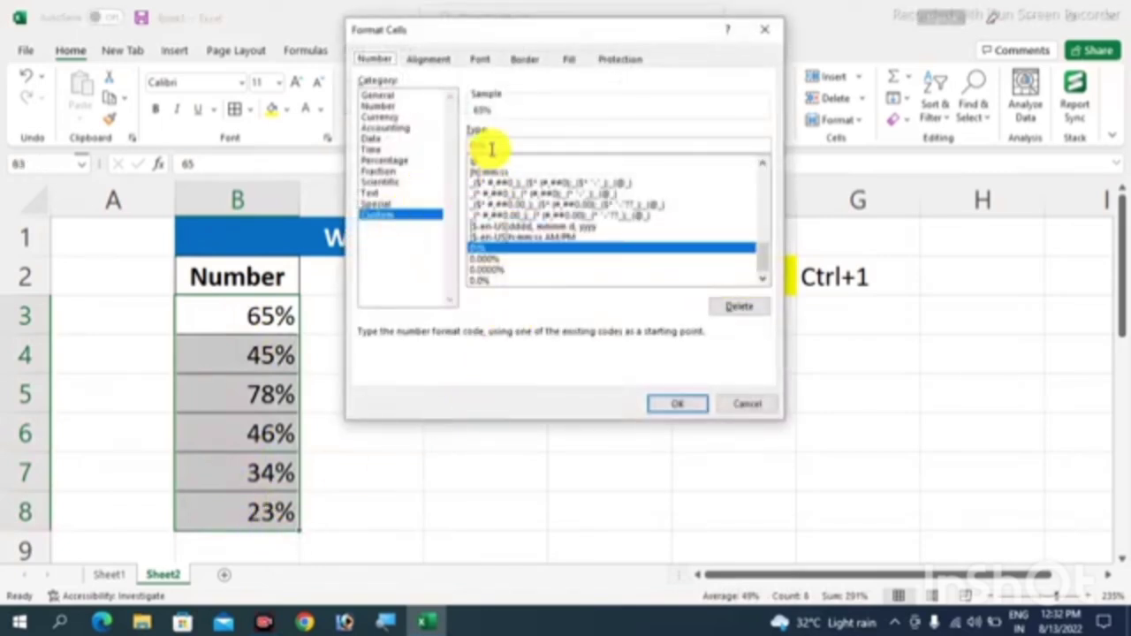
left_click(500, 148)
key("BackSpace")
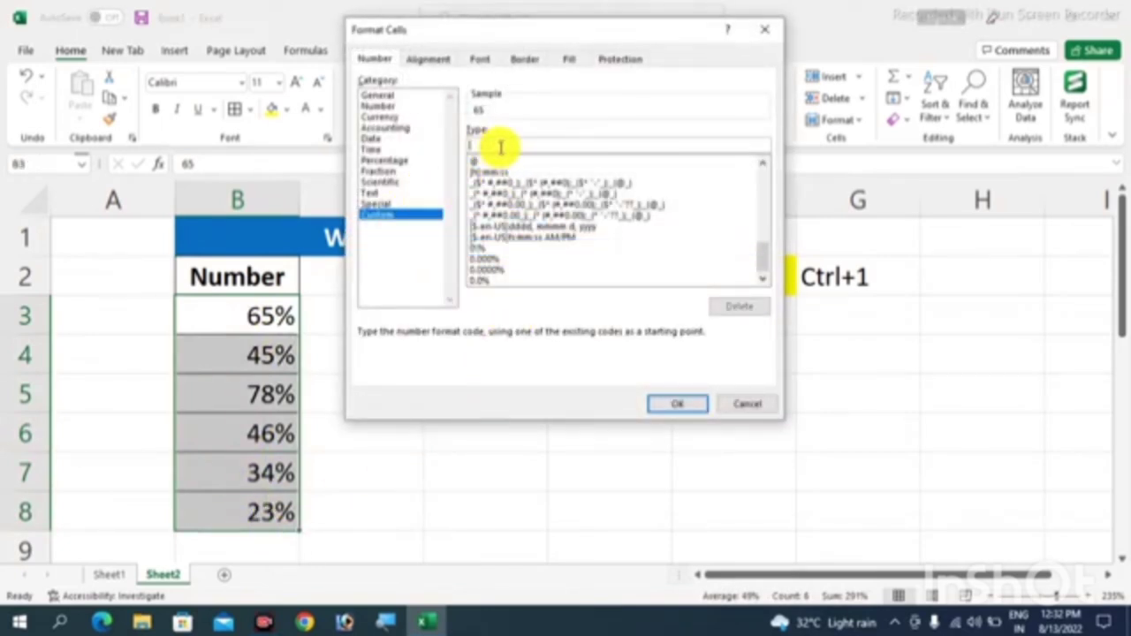
type("0.00\\%")
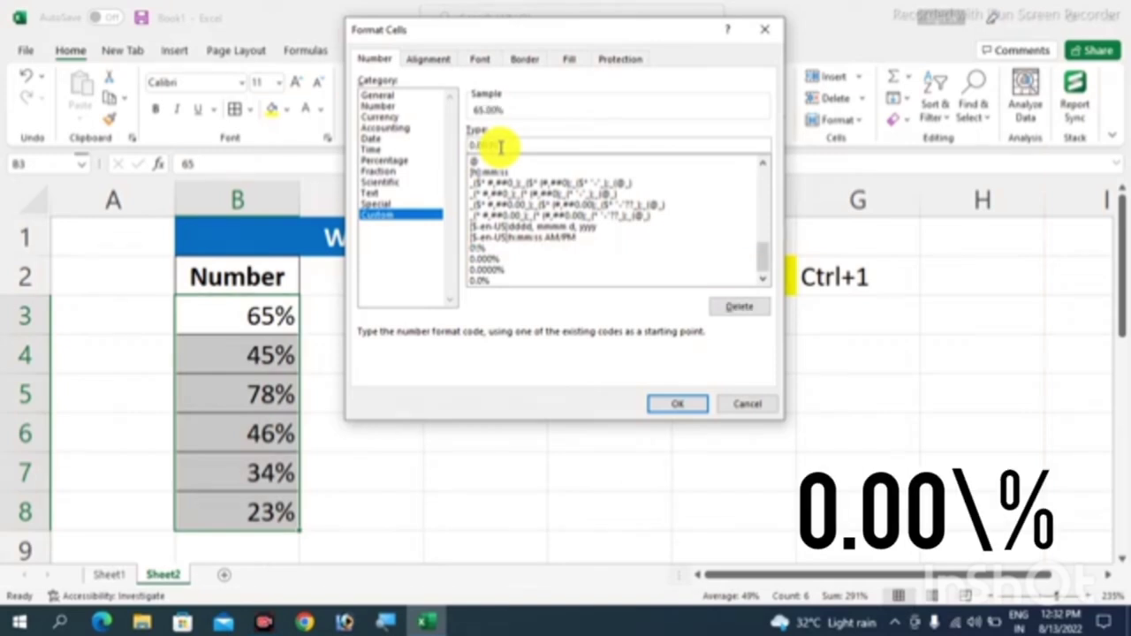
key("Return")
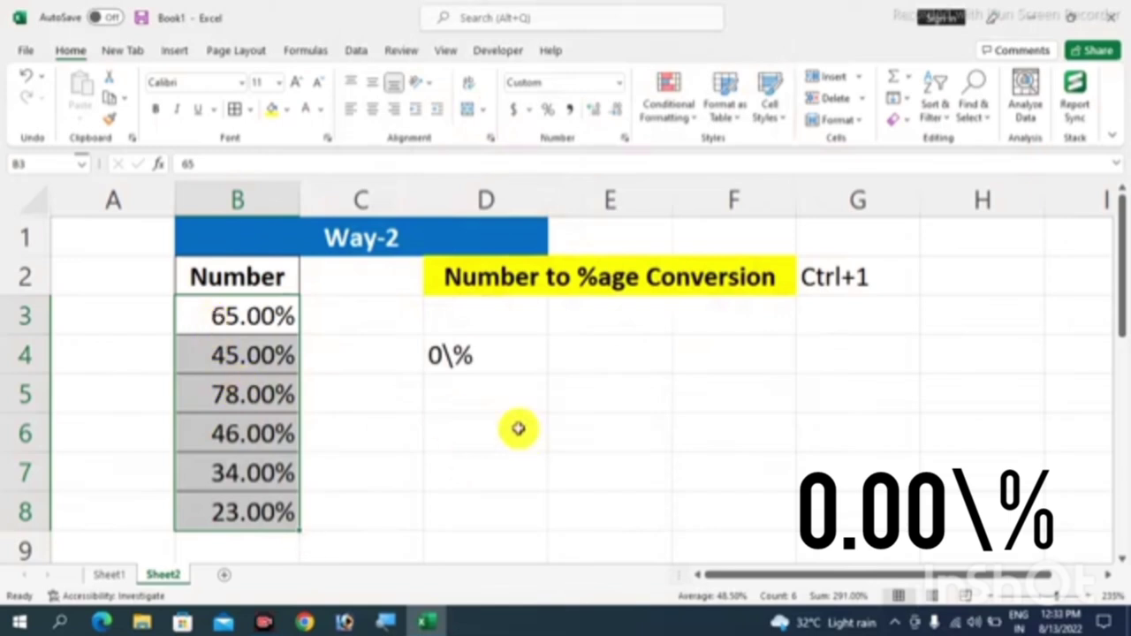
Type the format code 0.00\% into cell D5.
left_click(505, 410)
type("0.00\\%")
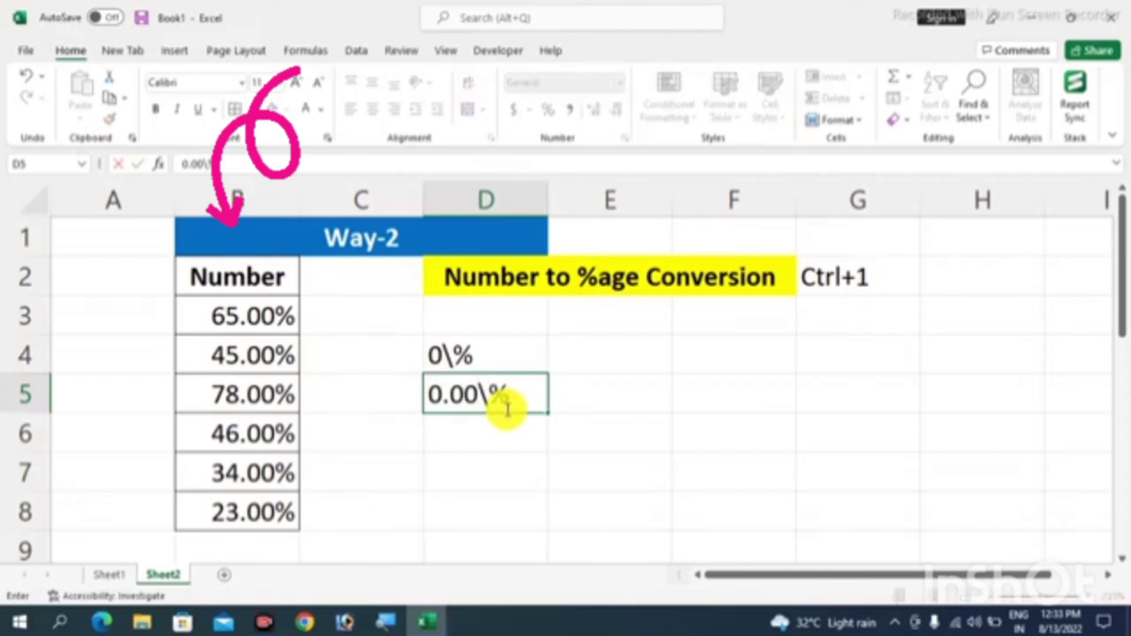
key("Return")
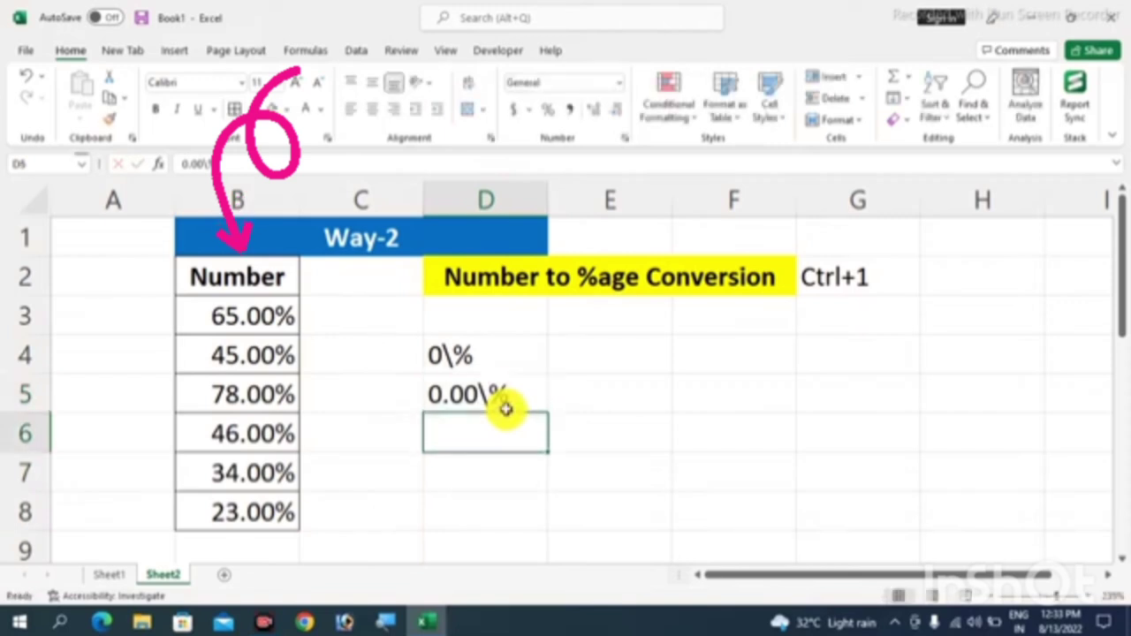
Glance at Sheet1's Way-1 table, then return to Sheet2 and select D4.
left_click(107, 576)
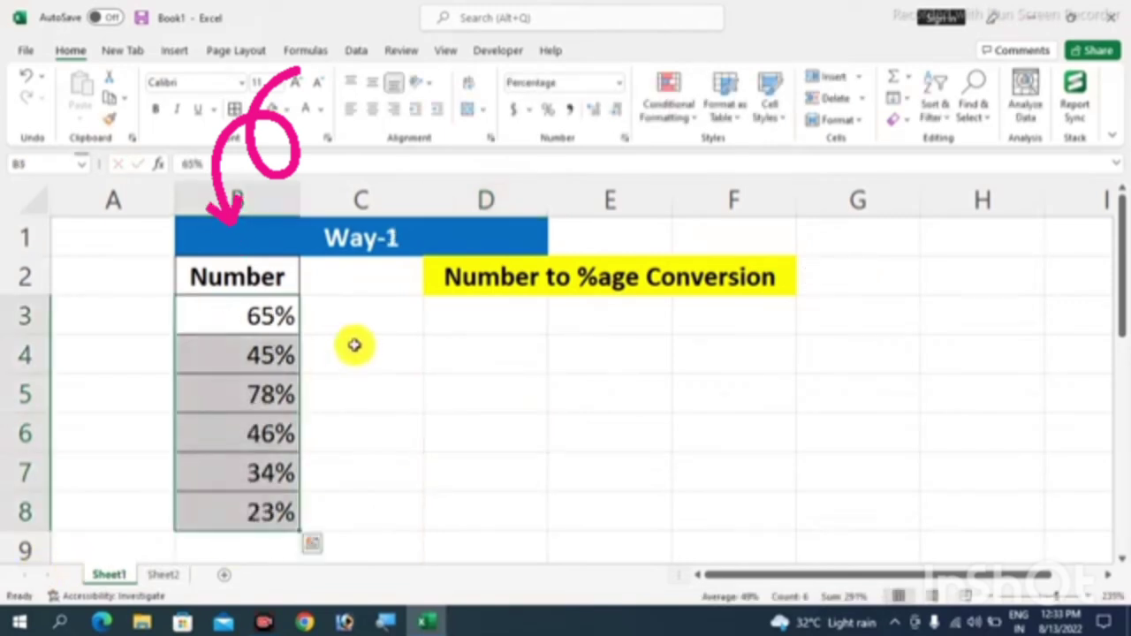
left_click(386, 335)
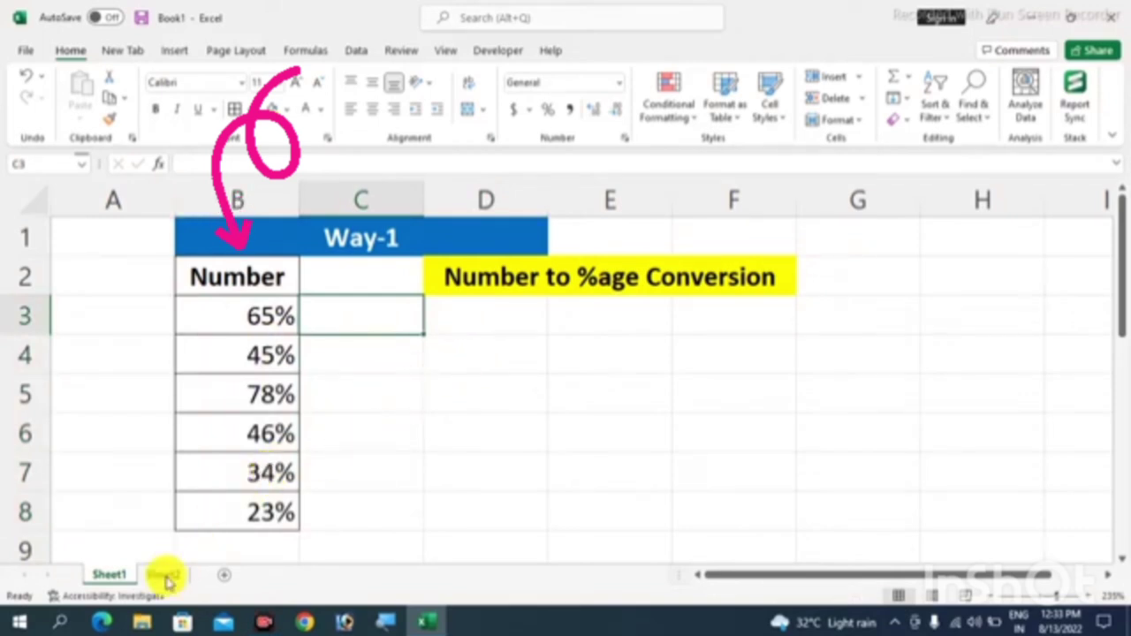
left_click(165, 575)
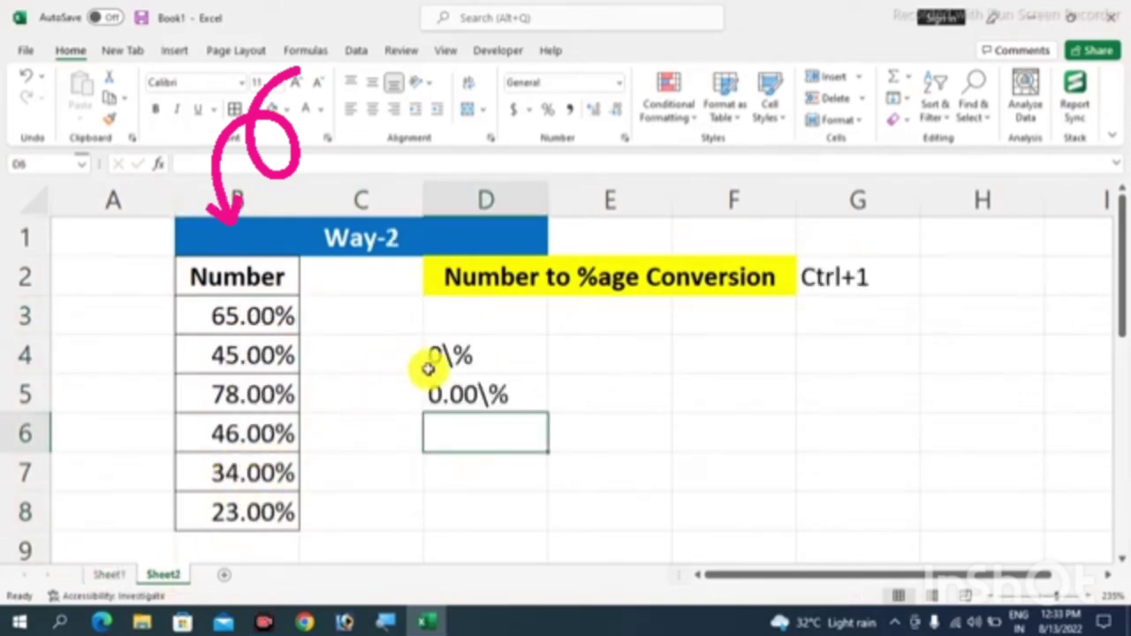
left_click(477, 354)
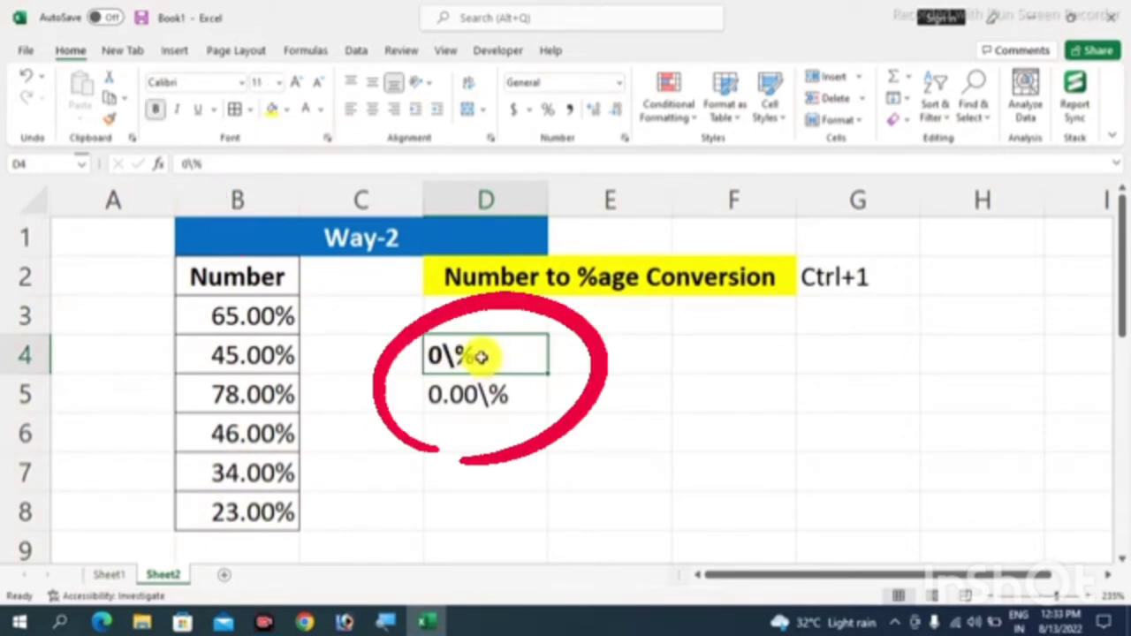
left_click(494, 394)
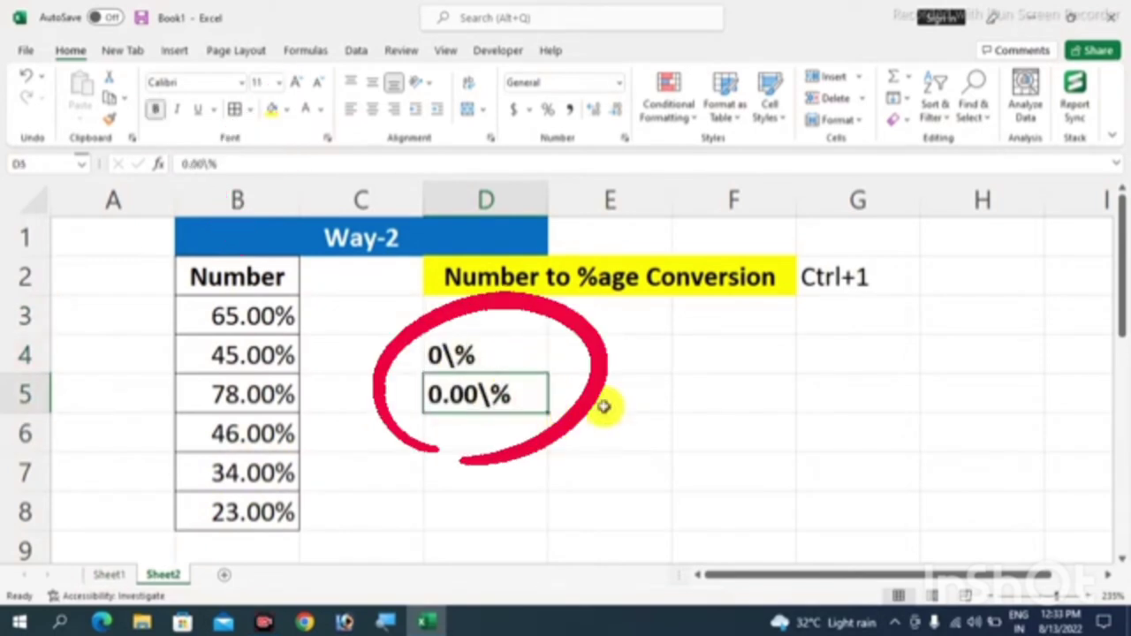
left_click(606, 408)
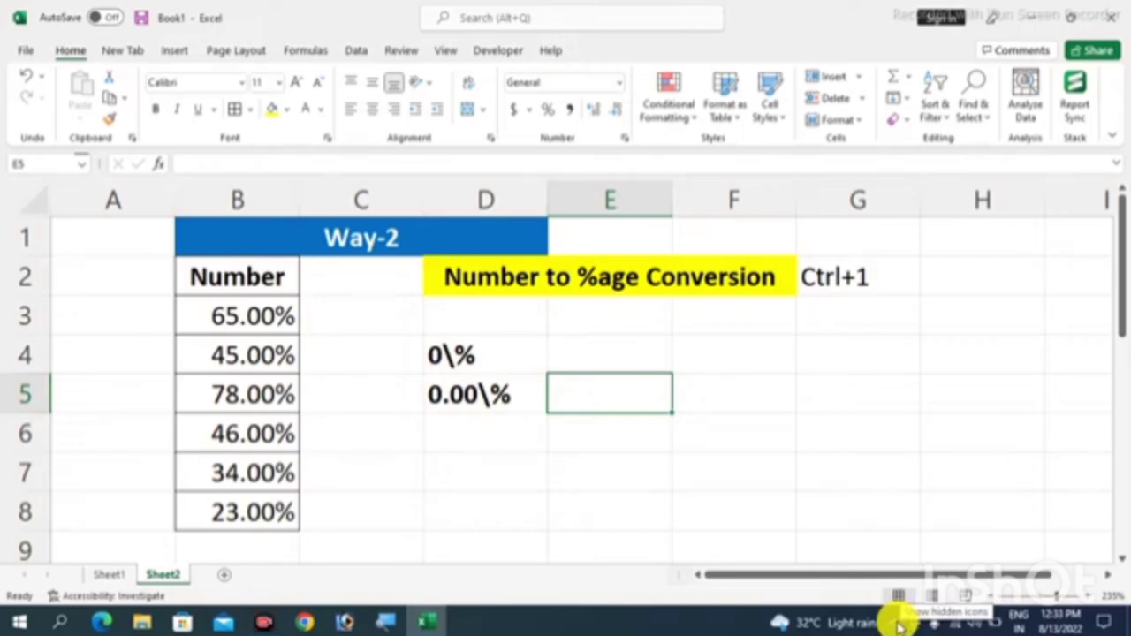
left_click(897, 622)
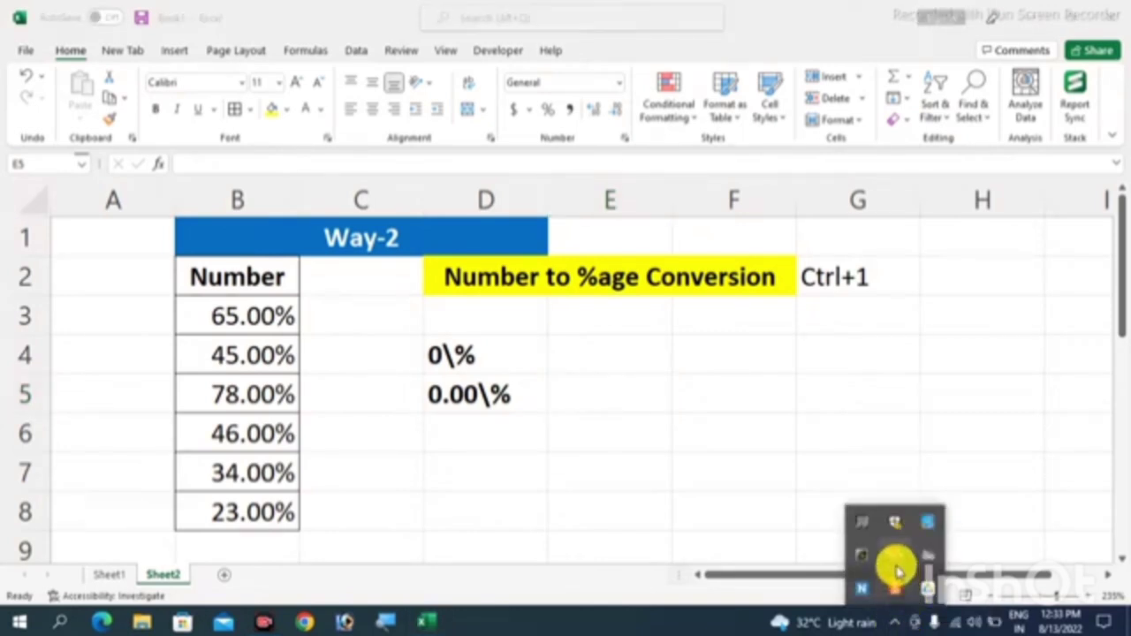